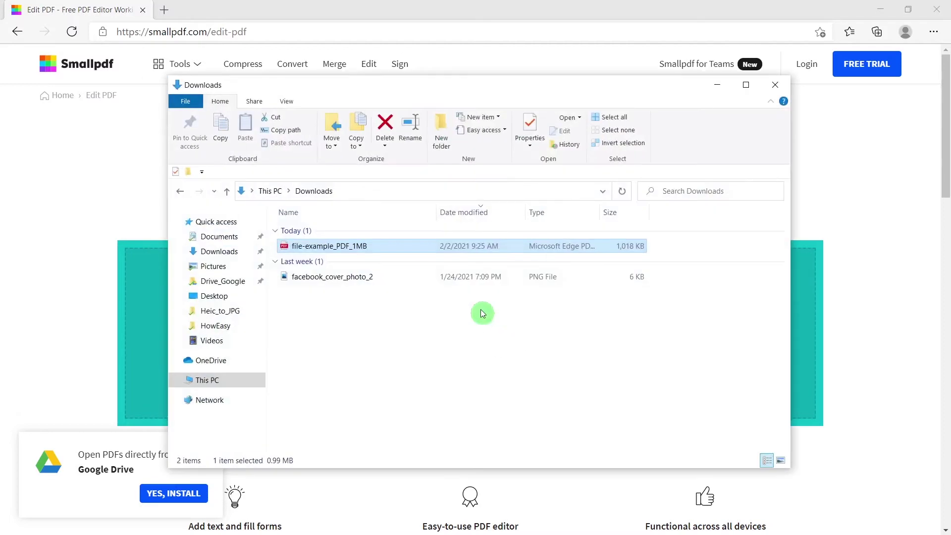
Step: Load file-example_PDF_1MB.pdf from Downloads, then preview the highlighter, shape and Tools menus
left_click_drag(352, 248, 396, 303)
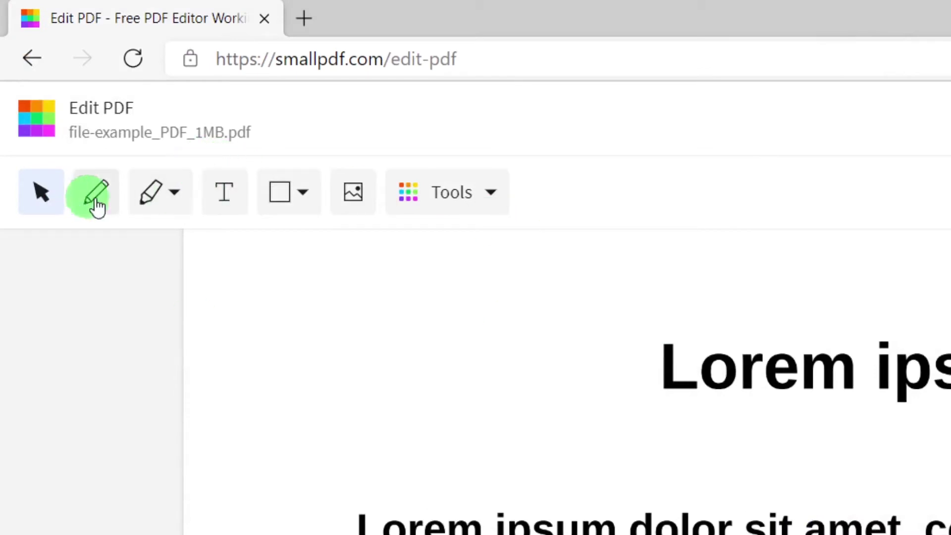
left_click(176, 194)
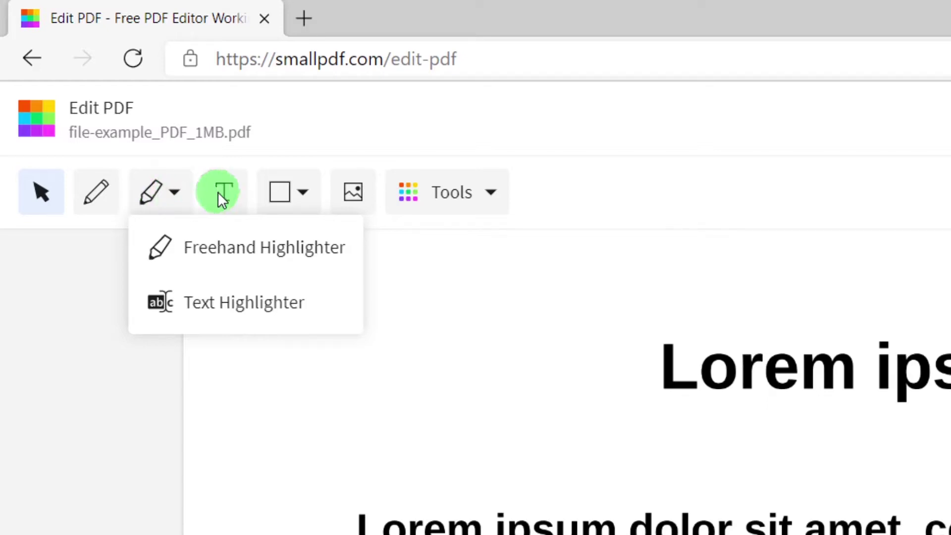
left_click(291, 192)
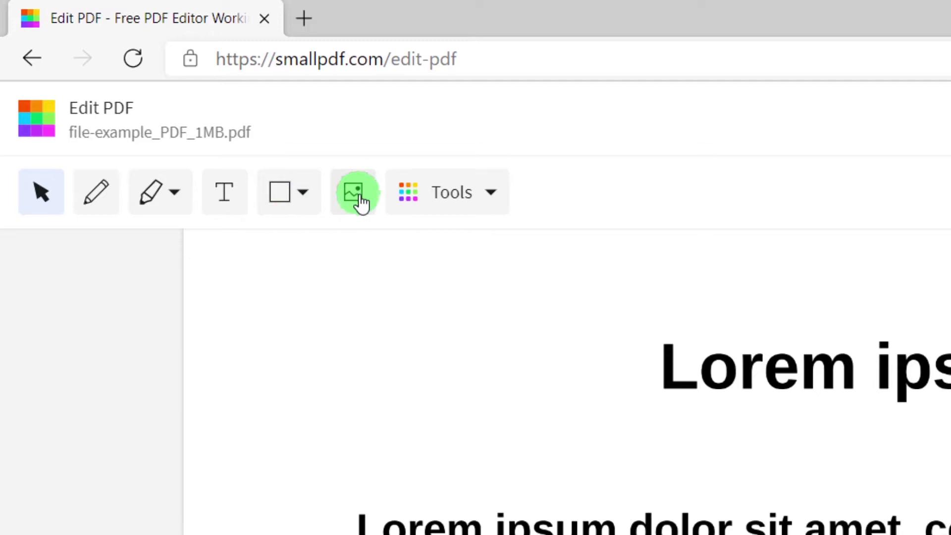
left_click(465, 193)
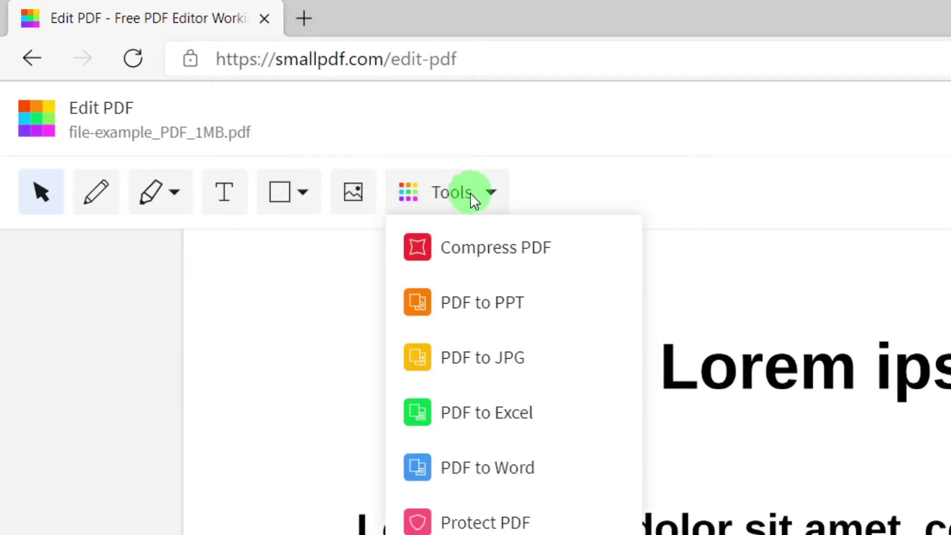
left_click(471, 194)
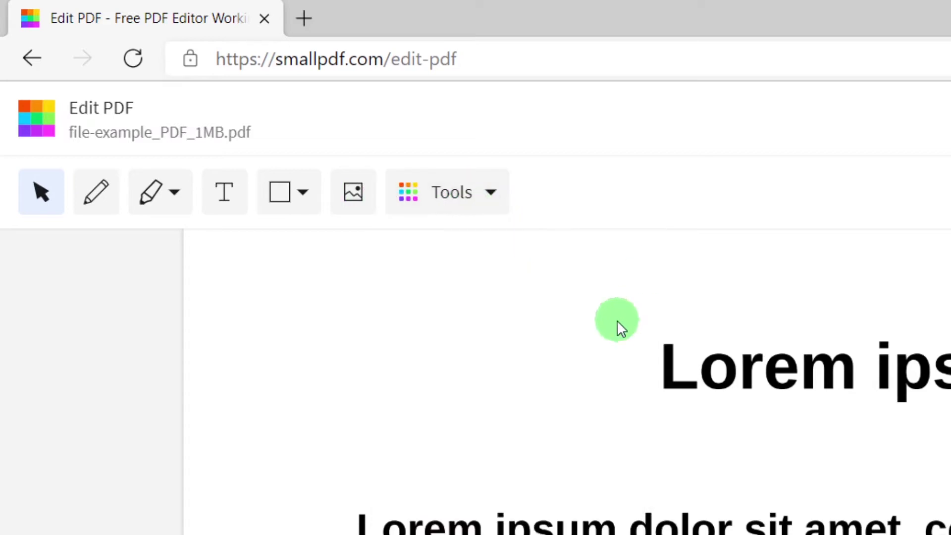
scroll(866, 471, "up", 2)
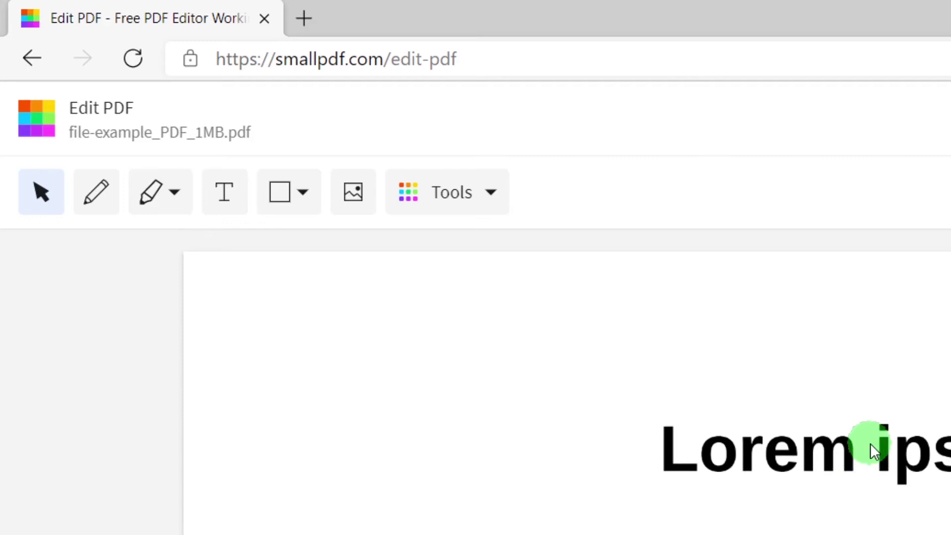
scroll(779, 424, "down", 10)
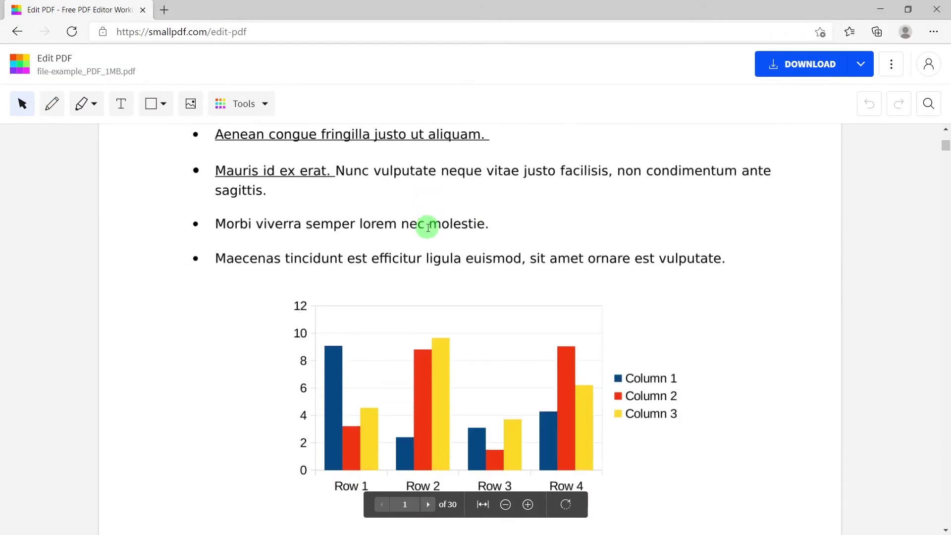
scroll(428, 227, "down", 7)
scroll(429, 227, "up", 1)
scroll(429, 227, "down", 6)
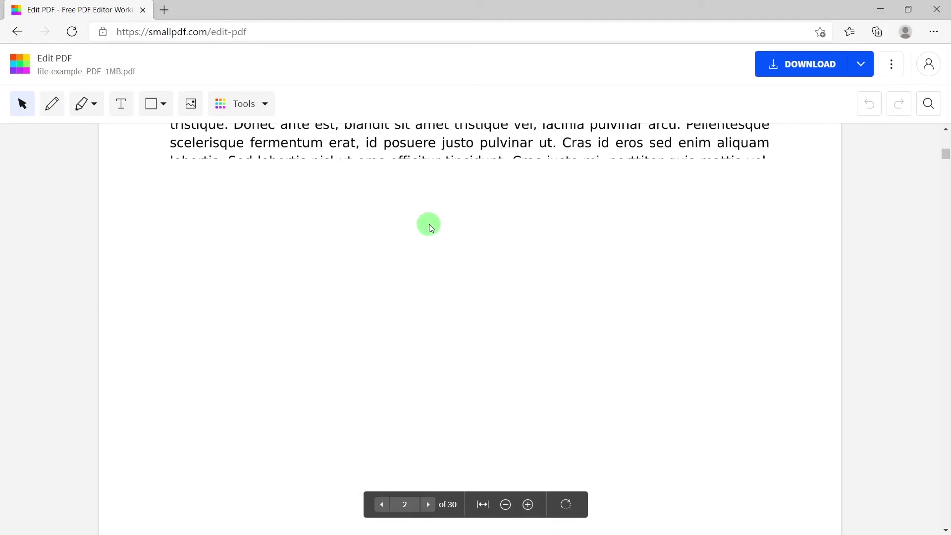
scroll(429, 227, "up", 5)
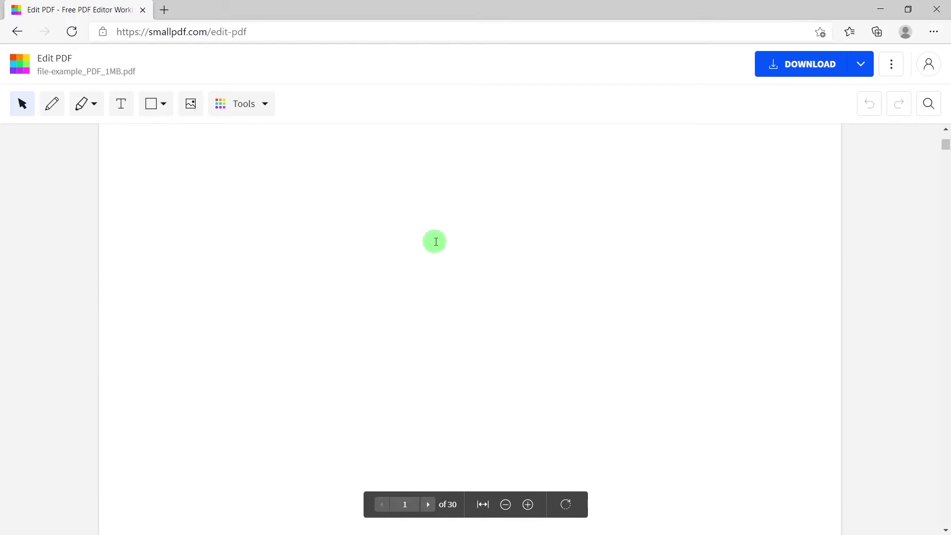
scroll(436, 242, "up", 4)
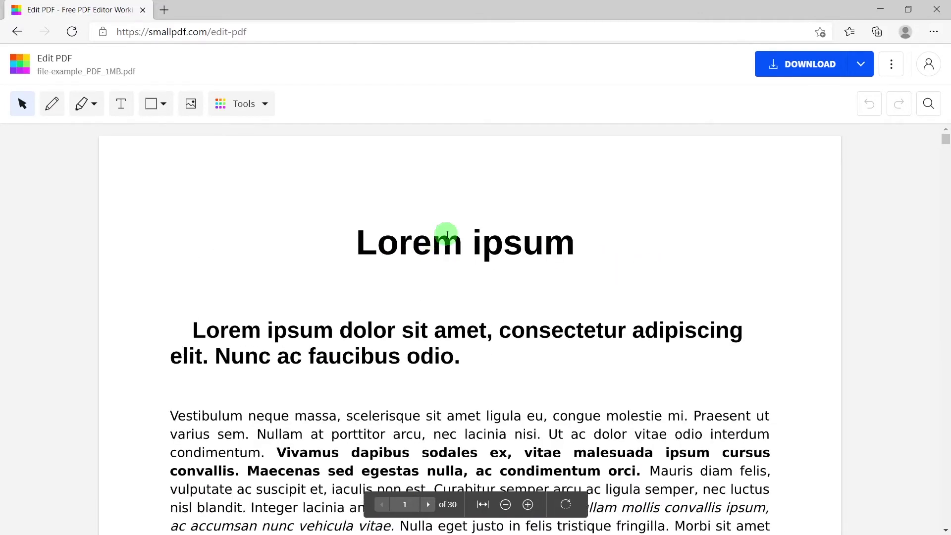
scroll(447, 234, "down", 2)
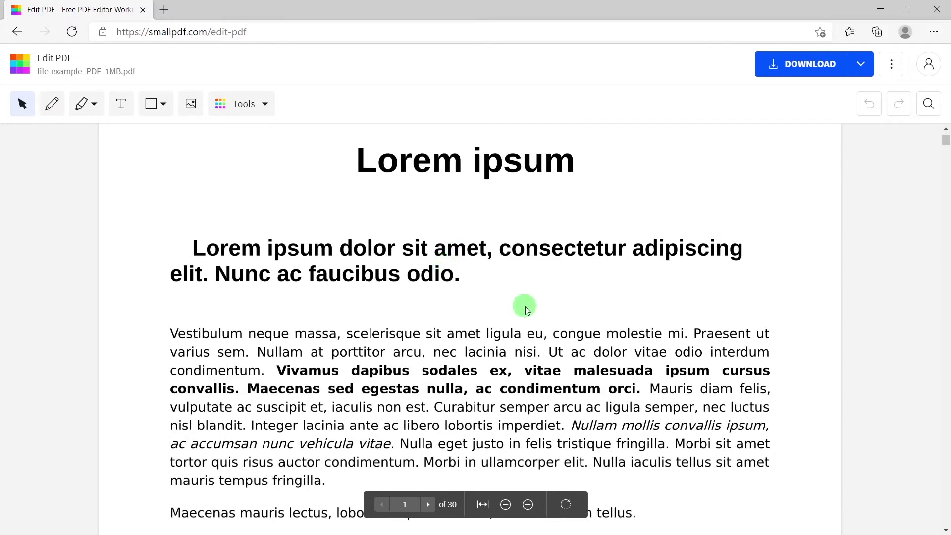
scroll(421, 216, "up", 2)
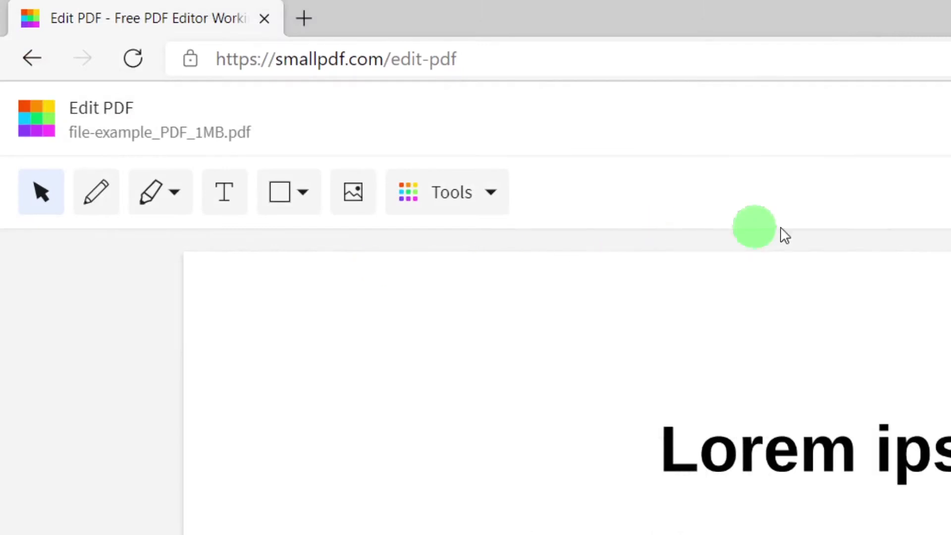
Step: Underline 'Maecenas' in the first bullet with a yellow pen at the second stroke width
left_click(97, 197)
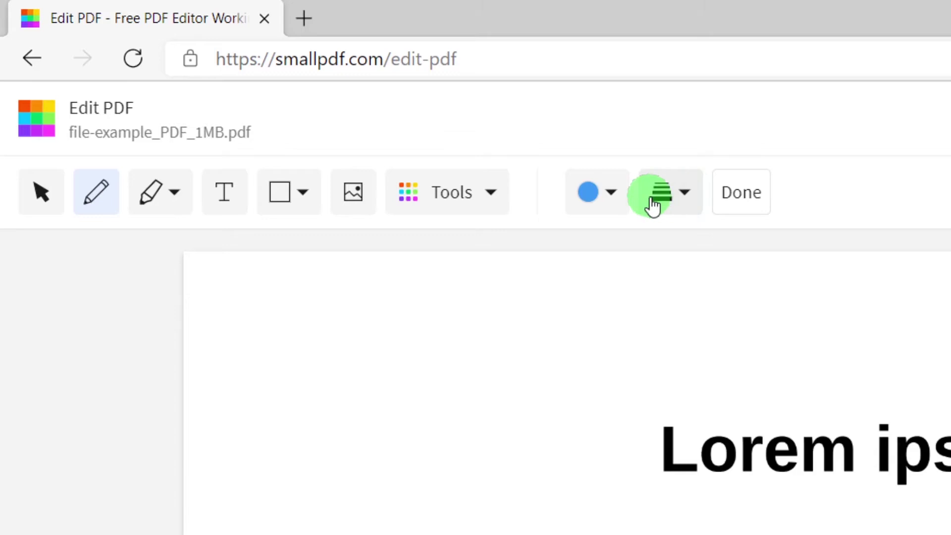
left_click(594, 193)
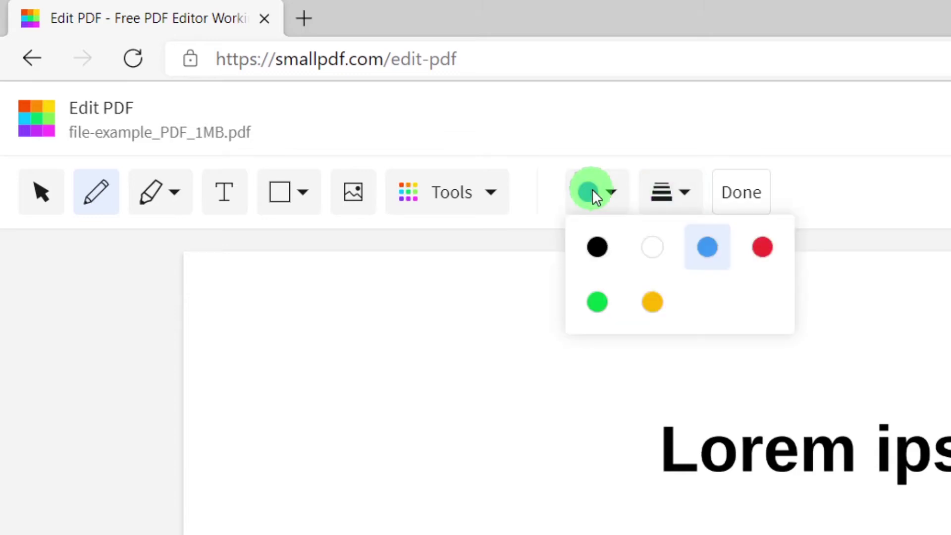
left_click(652, 301)
left_click(674, 200)
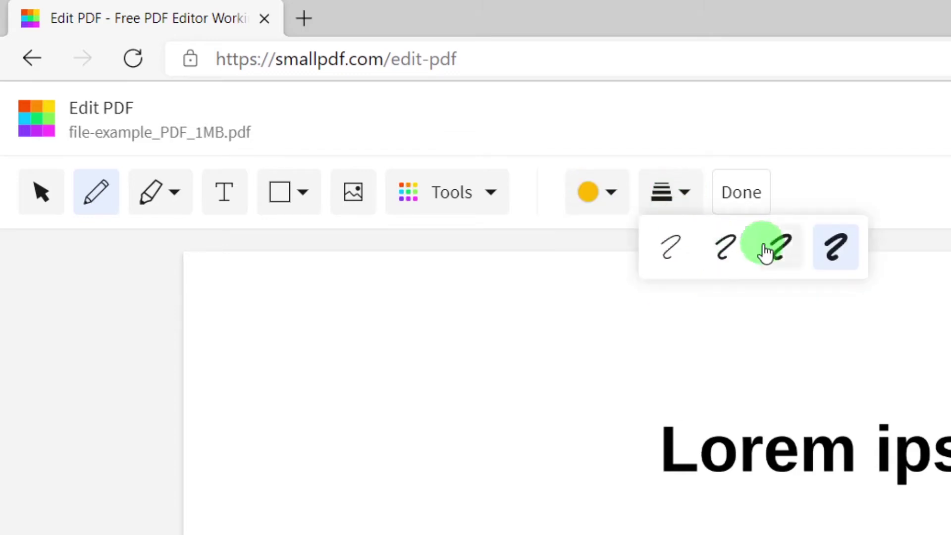
left_click(733, 244)
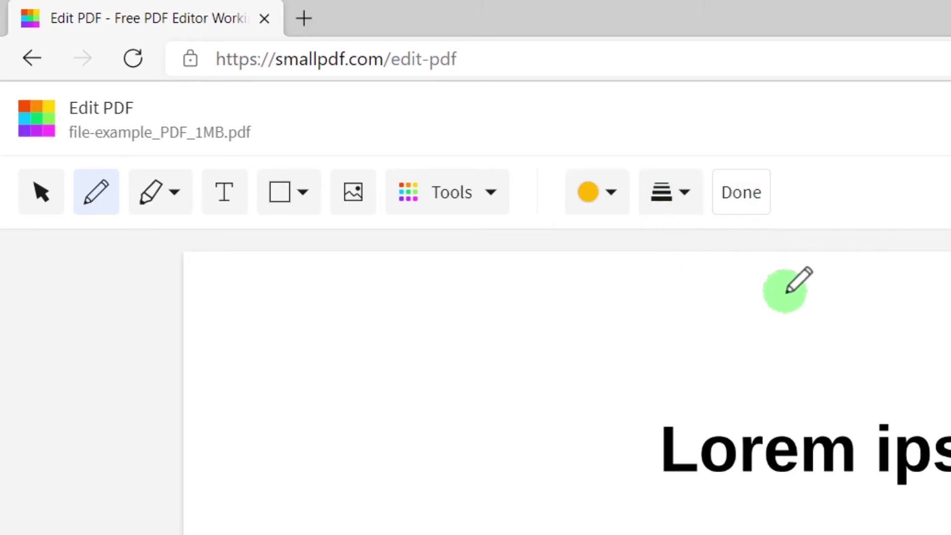
scroll(839, 342, "down", 6)
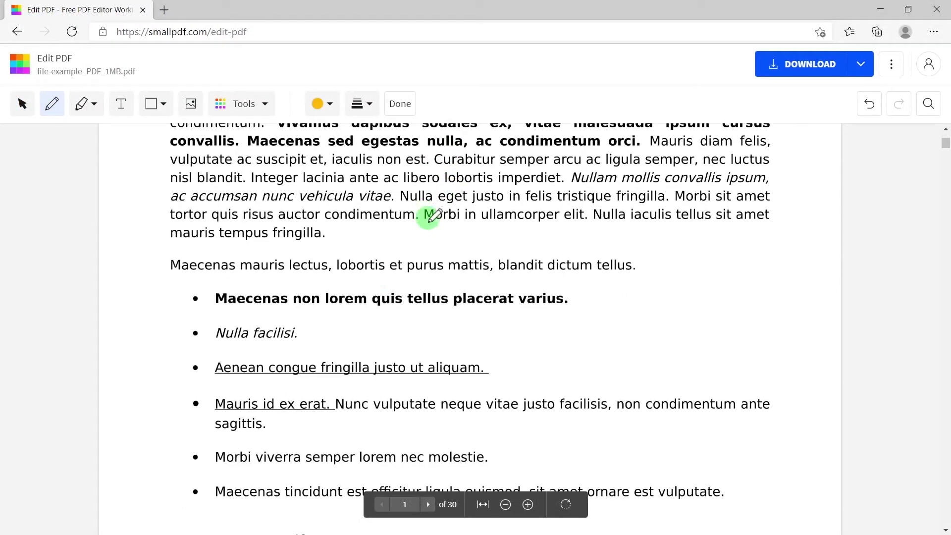
left_click_drag(221, 314, 370, 308)
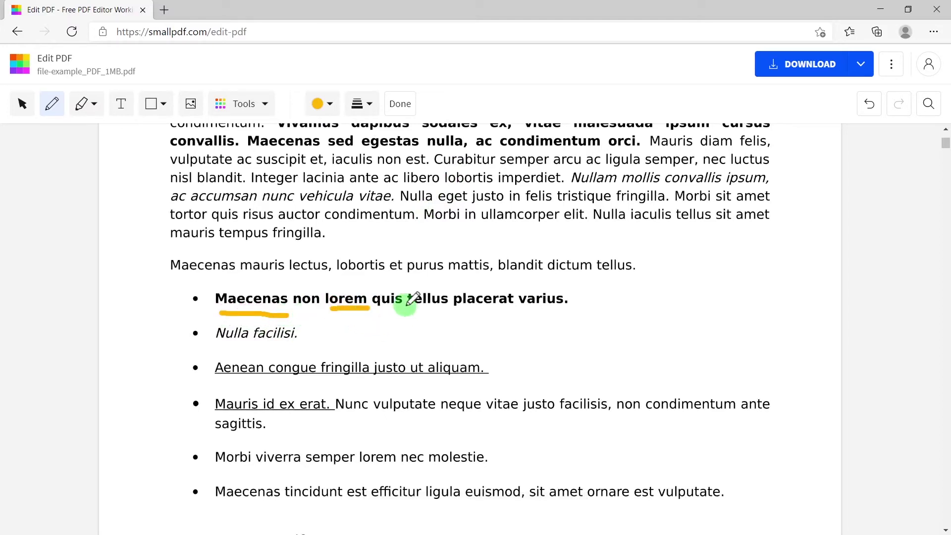
left_click(412, 104)
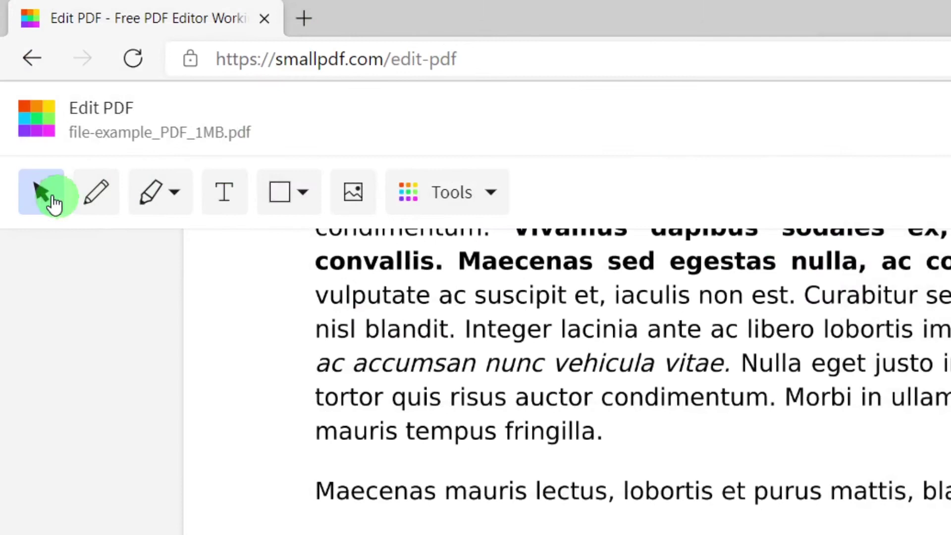
Step: Select the yellow stroke under 'Maecenas' and delete it
left_click(51, 195)
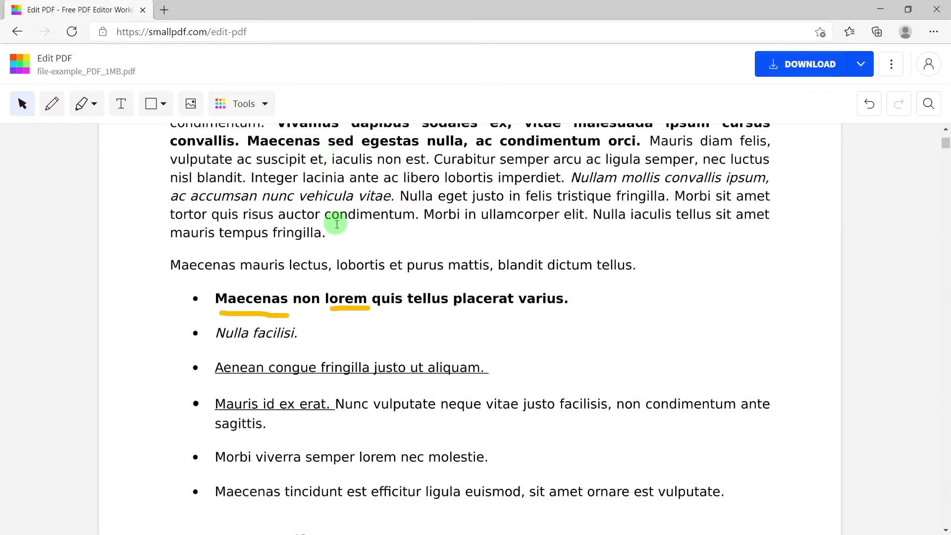
scroll(594, 431, "down", 2)
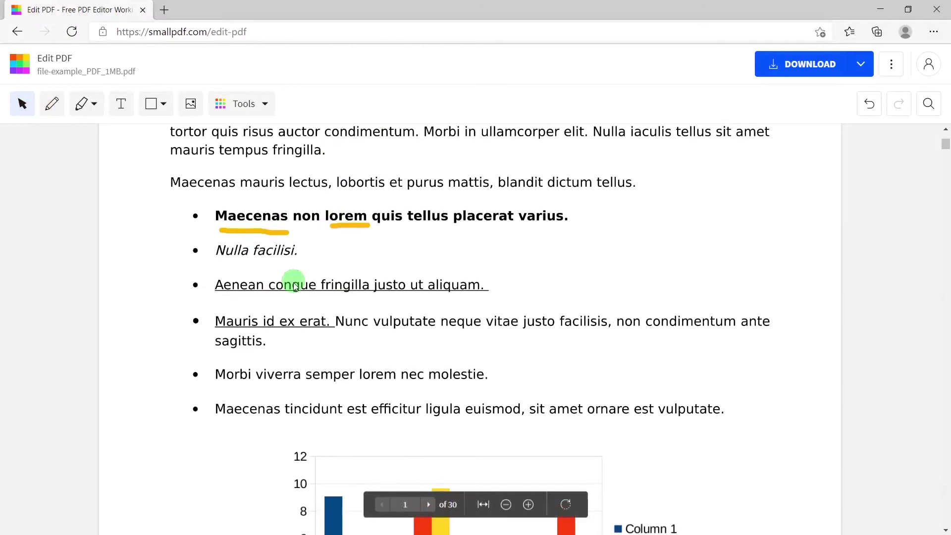
left_click(271, 232)
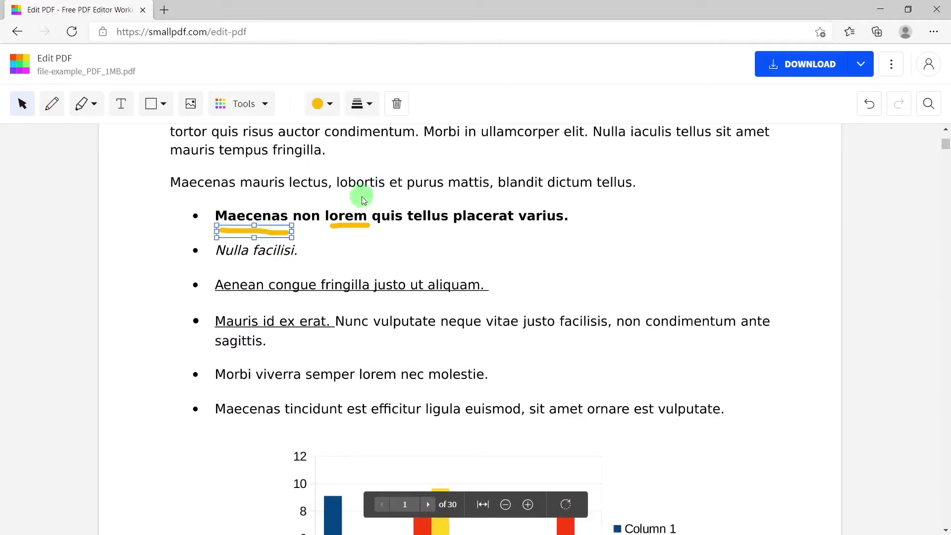
left_click(395, 114)
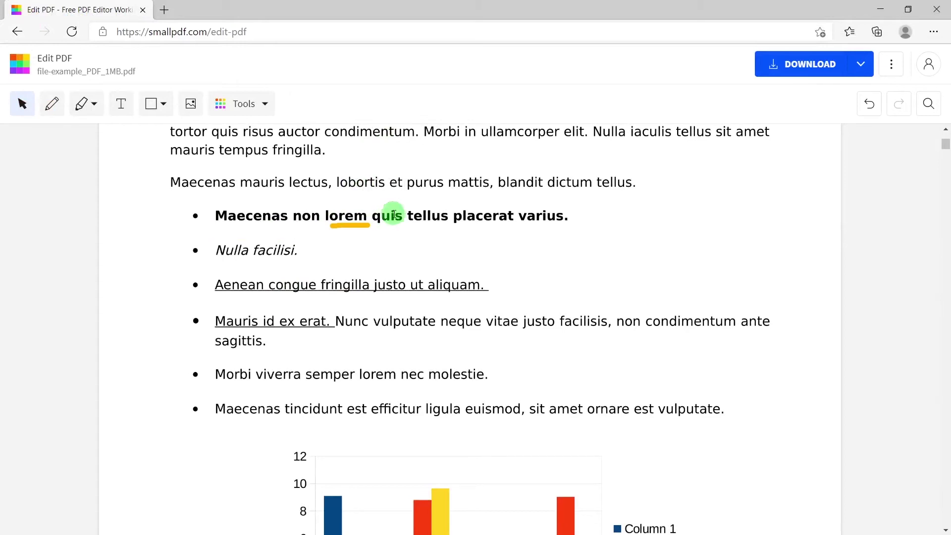
scroll(394, 214, "up", 6)
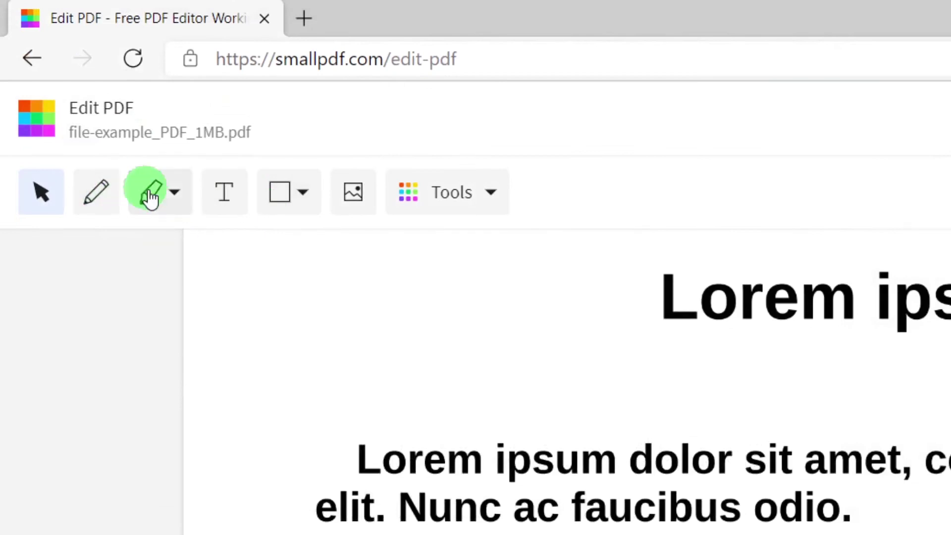
Step: Highlight the 'Morbi viverra semper lorem nec molestie.' bullet with the green text highlighter
left_click(88, 102)
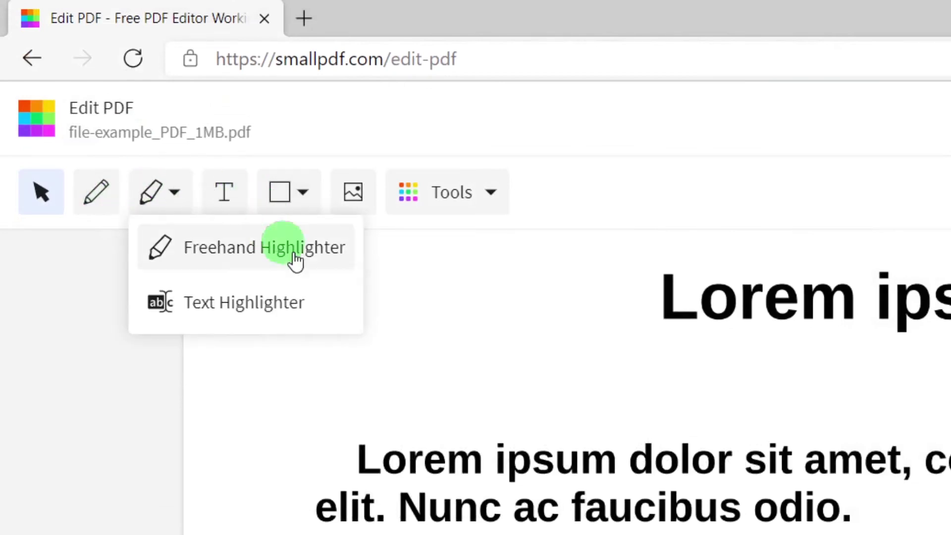
left_click(246, 305)
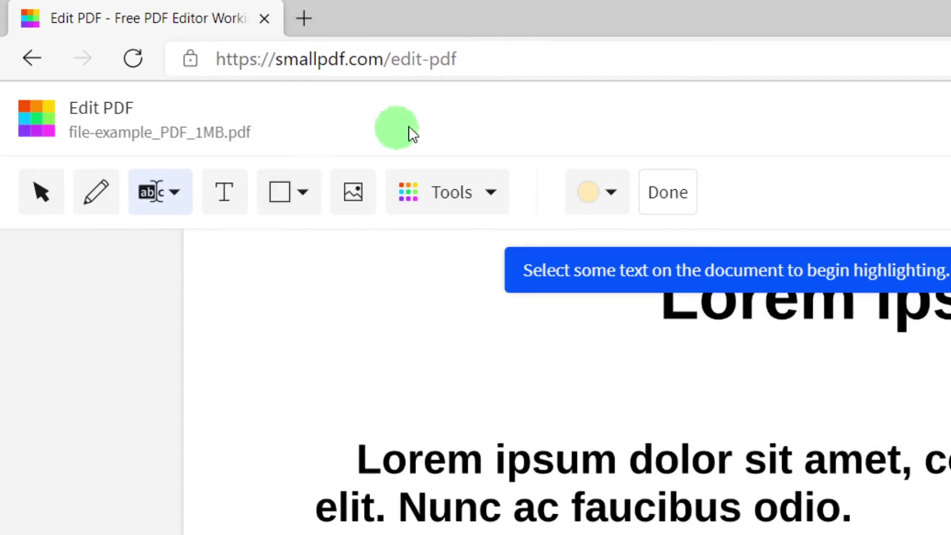
left_click(595, 194)
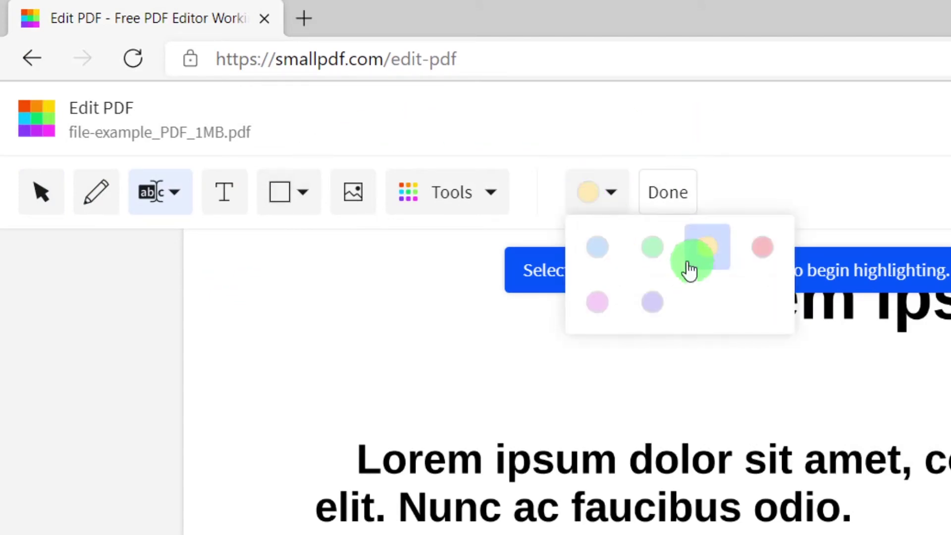
left_click(649, 249)
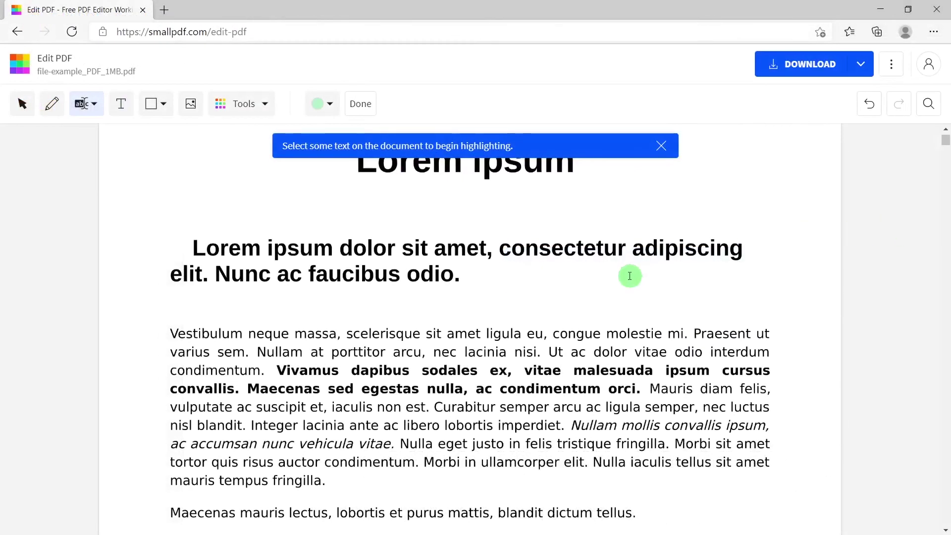
scroll(586, 277, "down", 3)
scroll(459, 356, "down", 3)
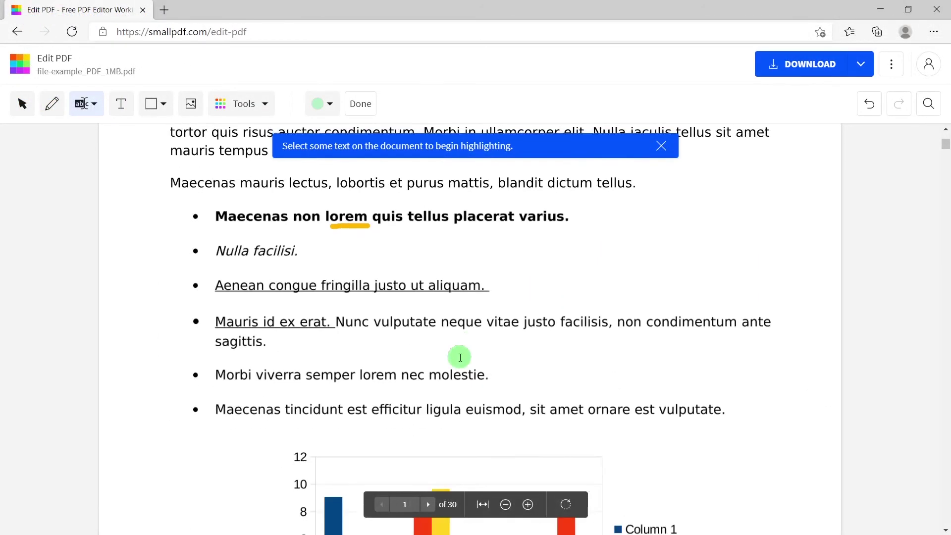
scroll(272, 325, "down", 2)
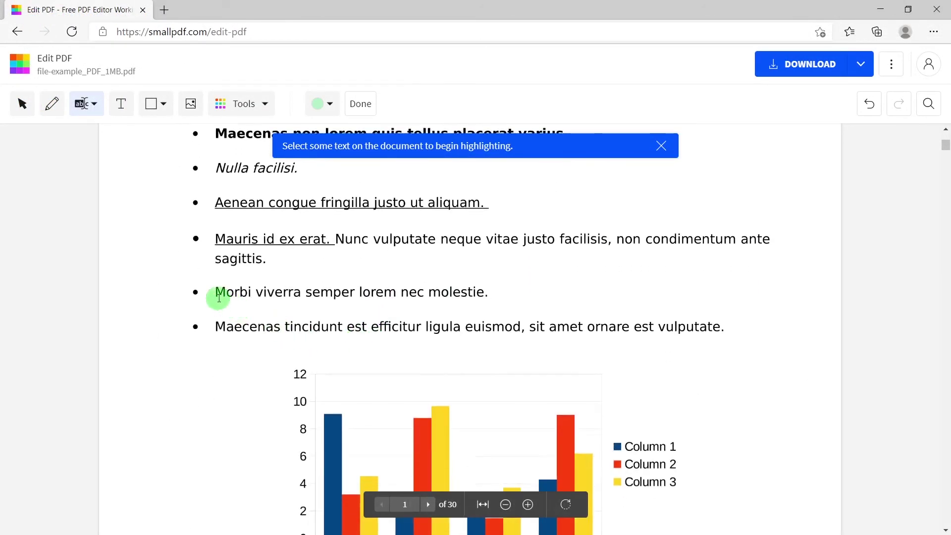
left_click_drag(215, 292, 489, 302)
scroll(546, 287, "up", 2)
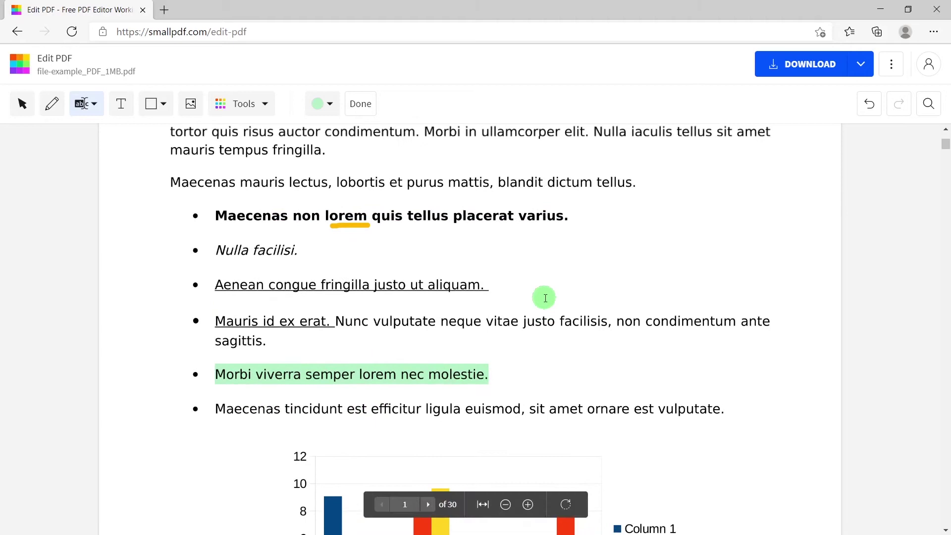
scroll(545, 297, "up", 2)
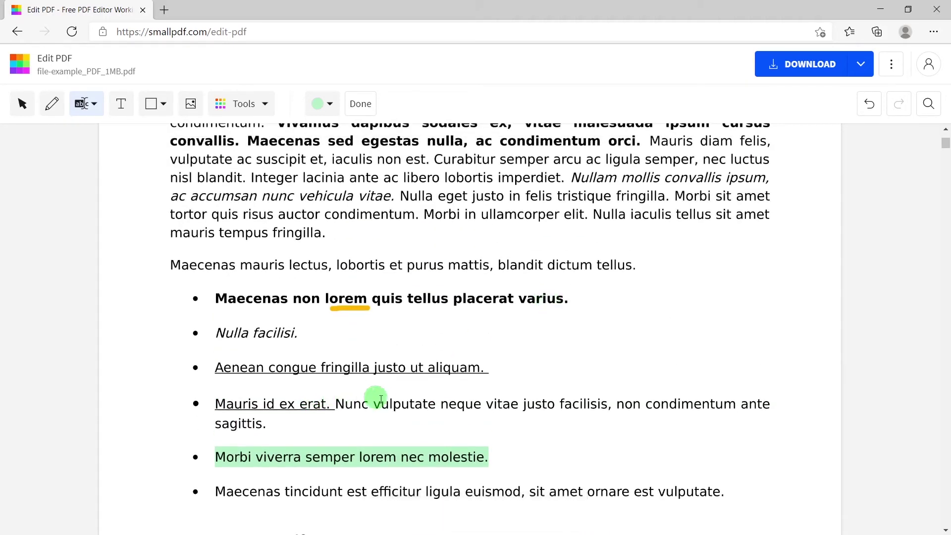
scroll(421, 392, "up", 5)
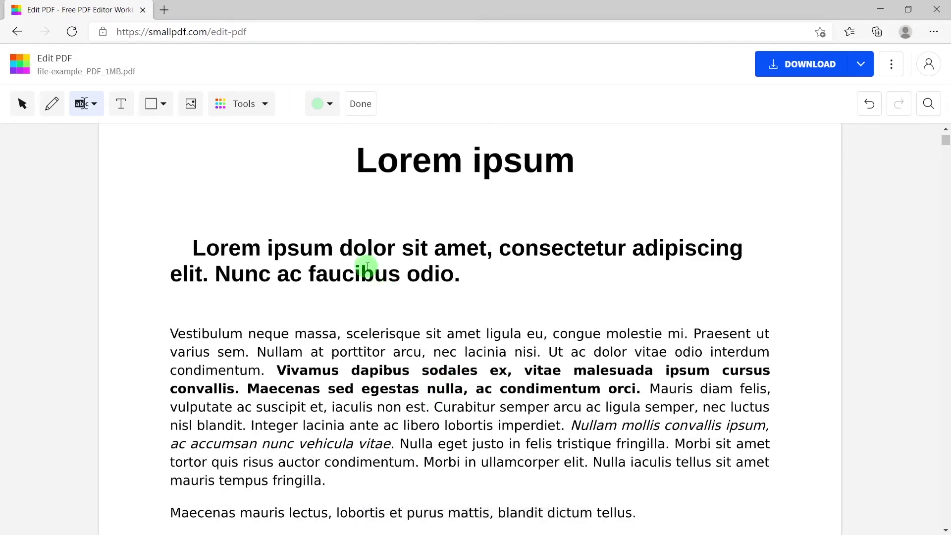
Step: Choose the Text tool with Regular text size
left_click(124, 105)
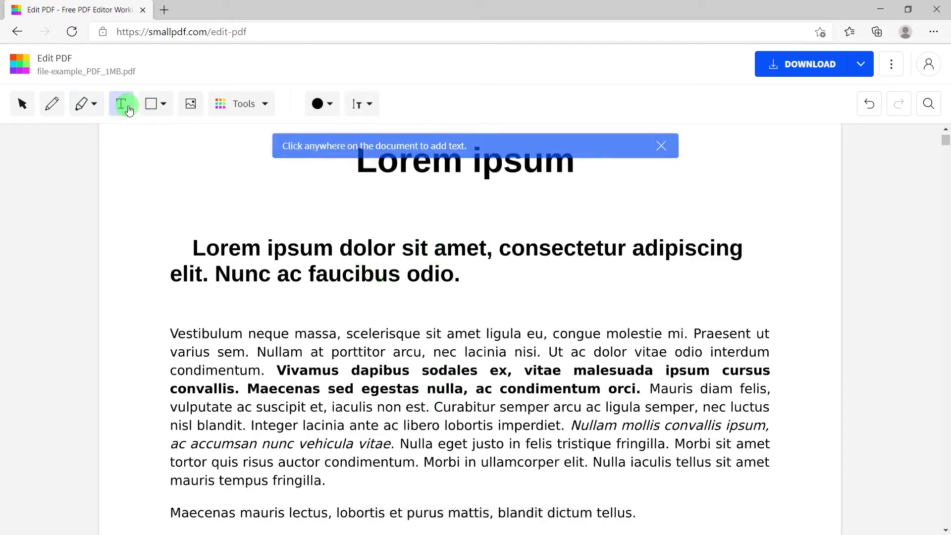
left_click(323, 104)
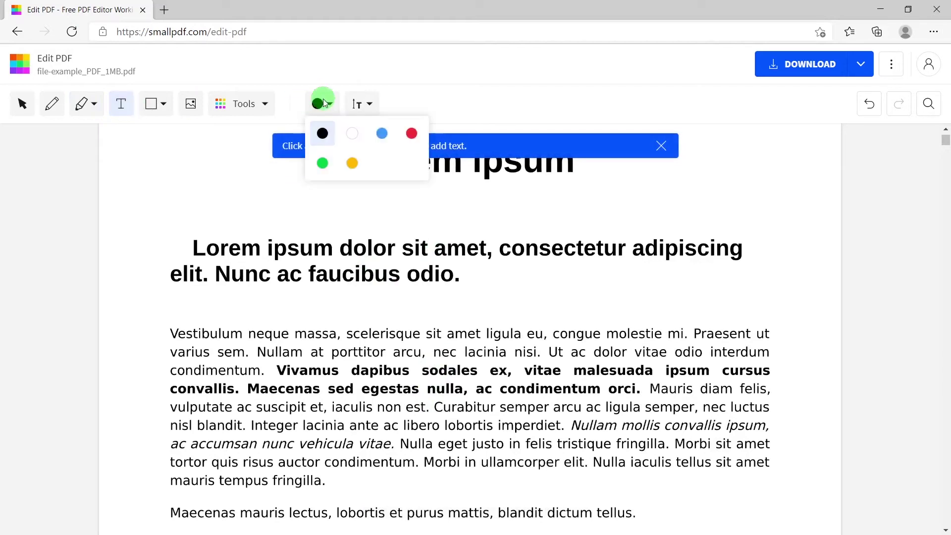
left_click(369, 100)
left_click(370, 100)
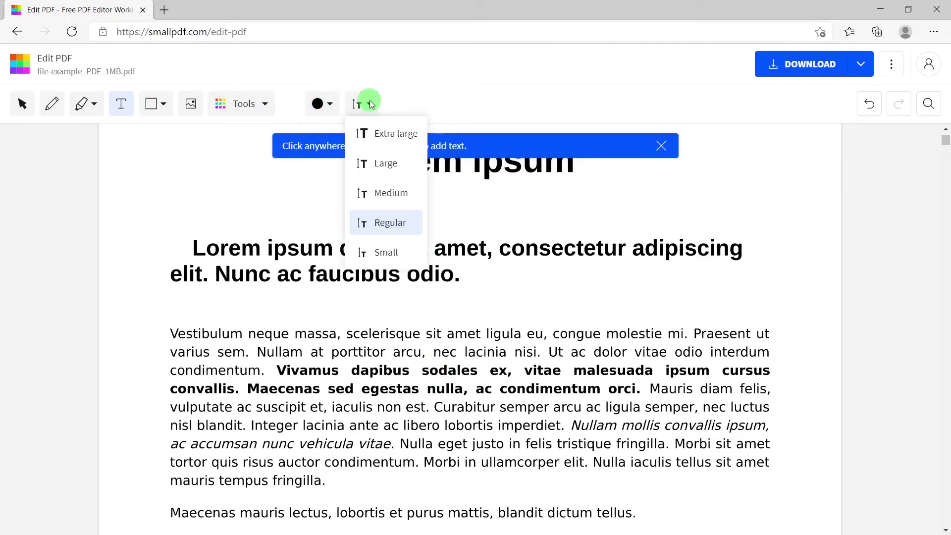
left_click(477, 198)
scroll(477, 197, "down", 15)
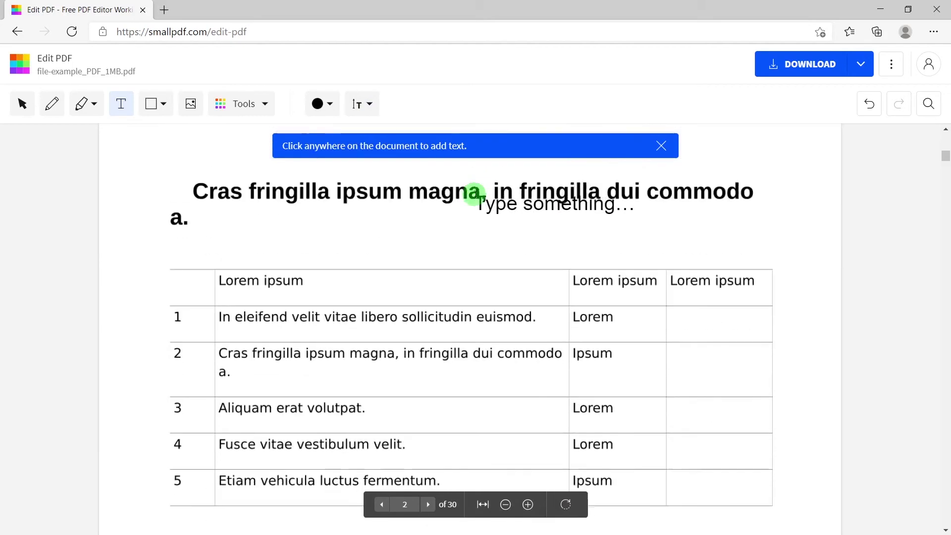
Step: Type 'Sign here' in the table's last column and fit it into row 1's cell
left_click(679, 239)
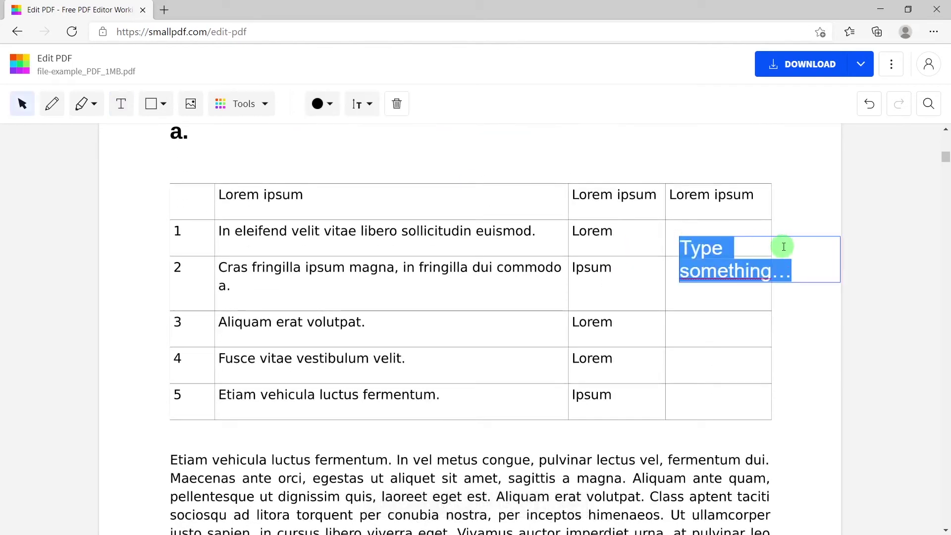
type("Sign here")
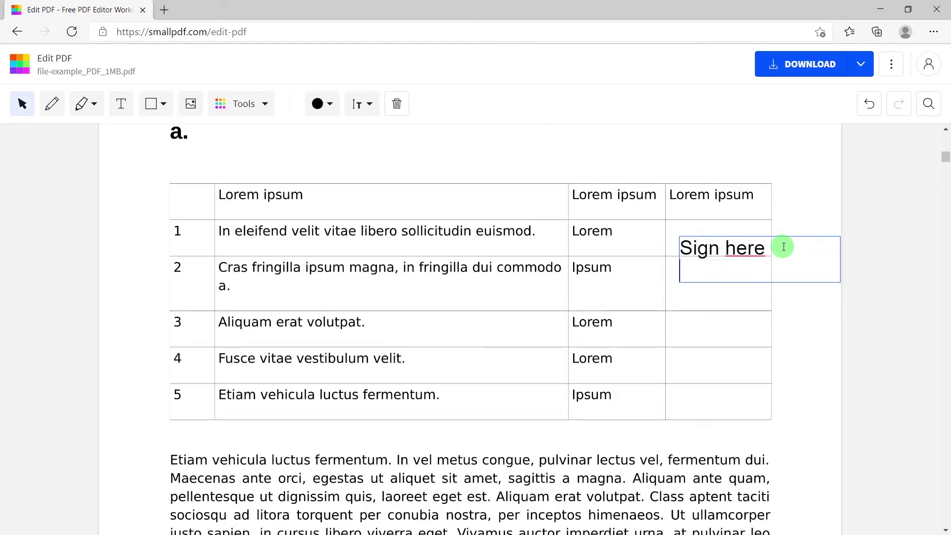
key("Escape")
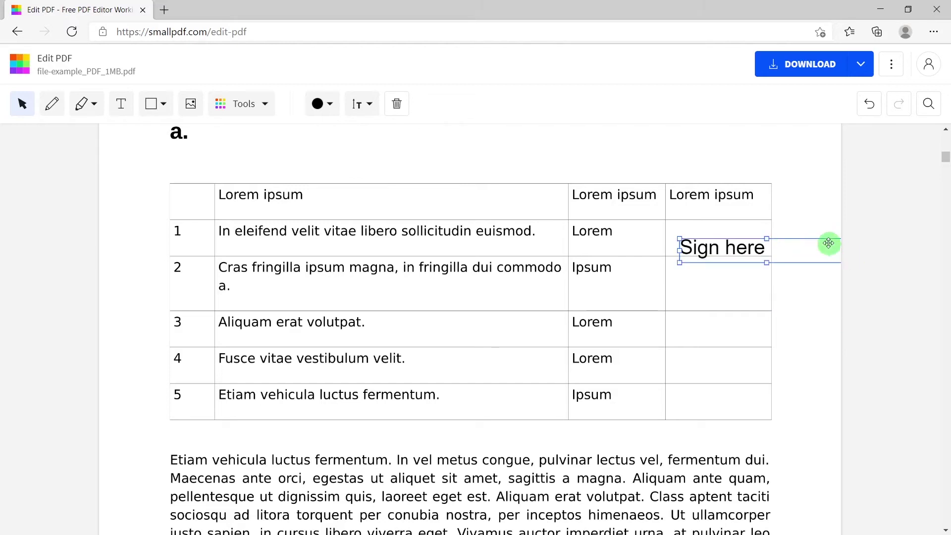
left_click_drag(785, 240, 753, 226)
left_click_drag(815, 238, 743, 234)
left_click(788, 191)
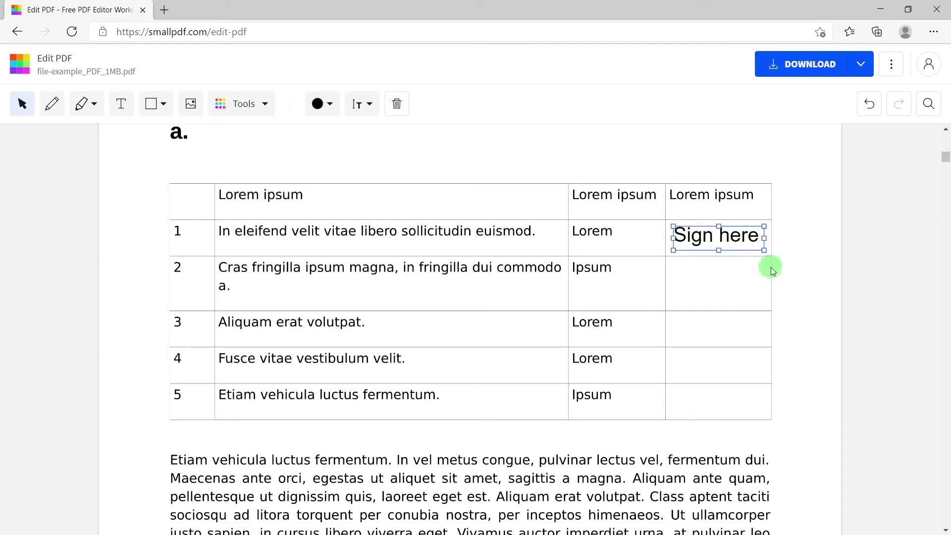
left_click(682, 307)
scroll(533, 270, "up", 10)
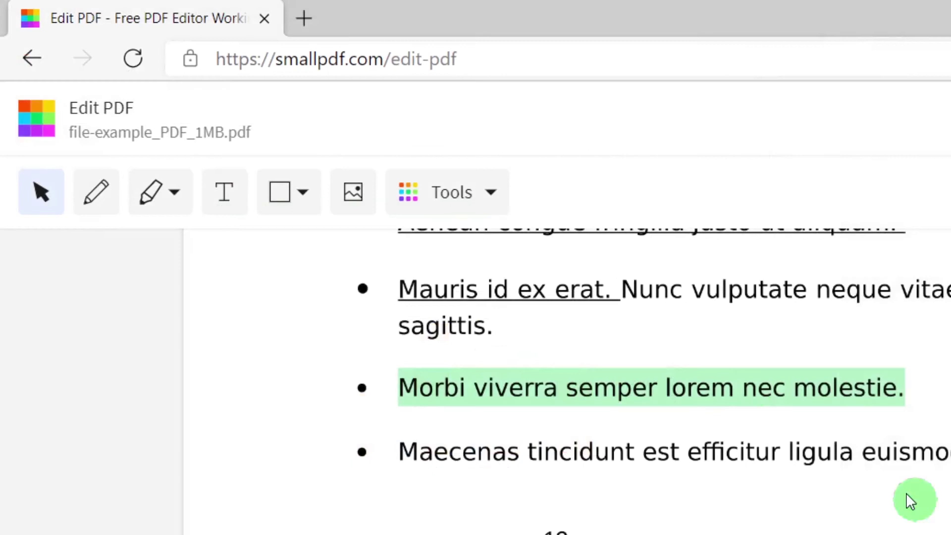
Step: Insert facebook_cover_photo_2 from Downloads and resize it to fully cover the bar chart
left_click(353, 195)
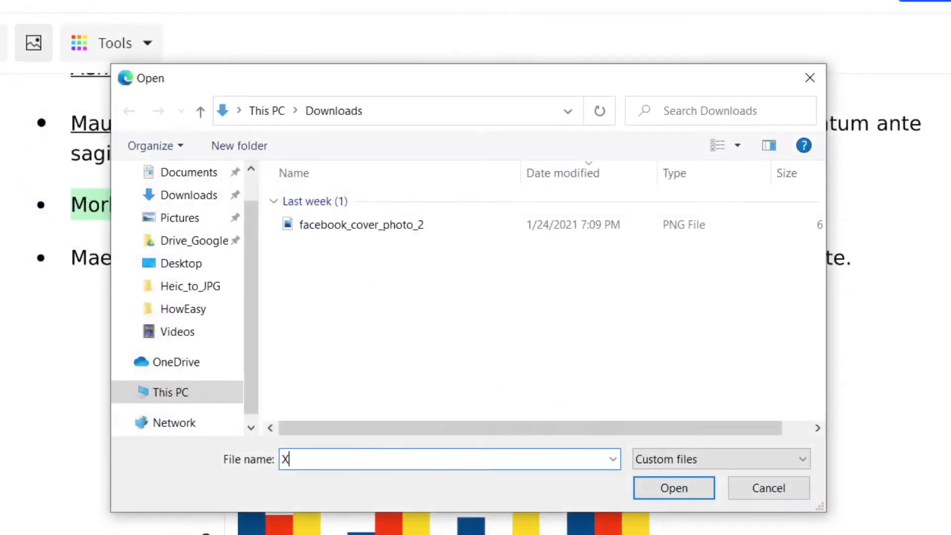
left_click(375, 234)
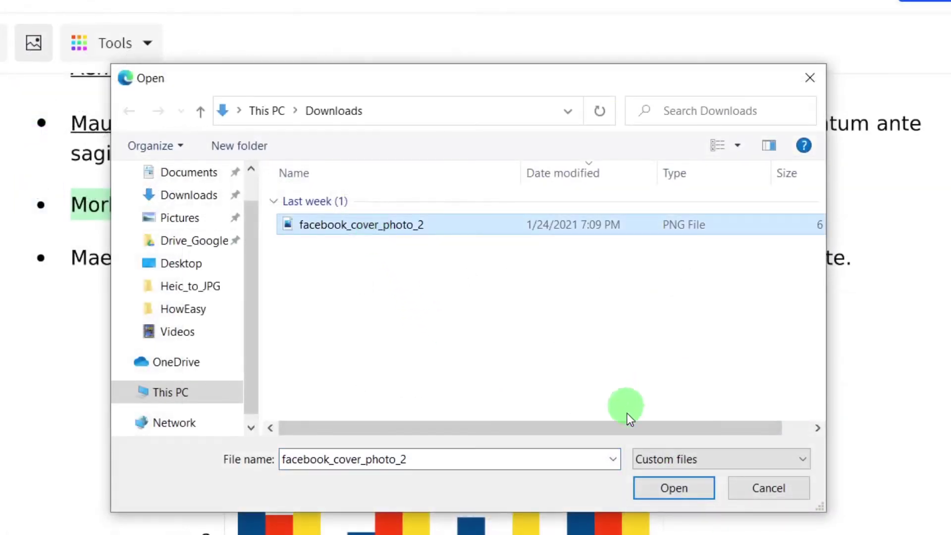
left_click(655, 488)
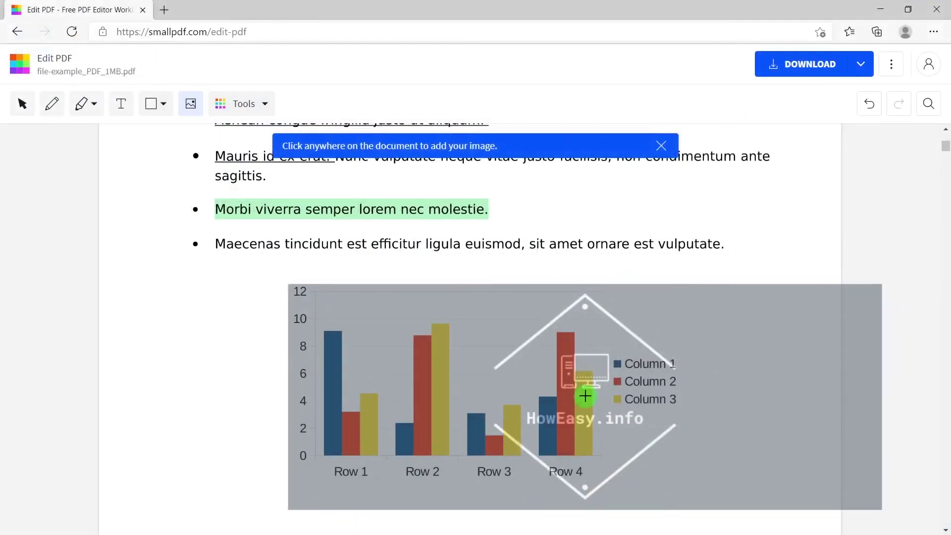
left_click(461, 387)
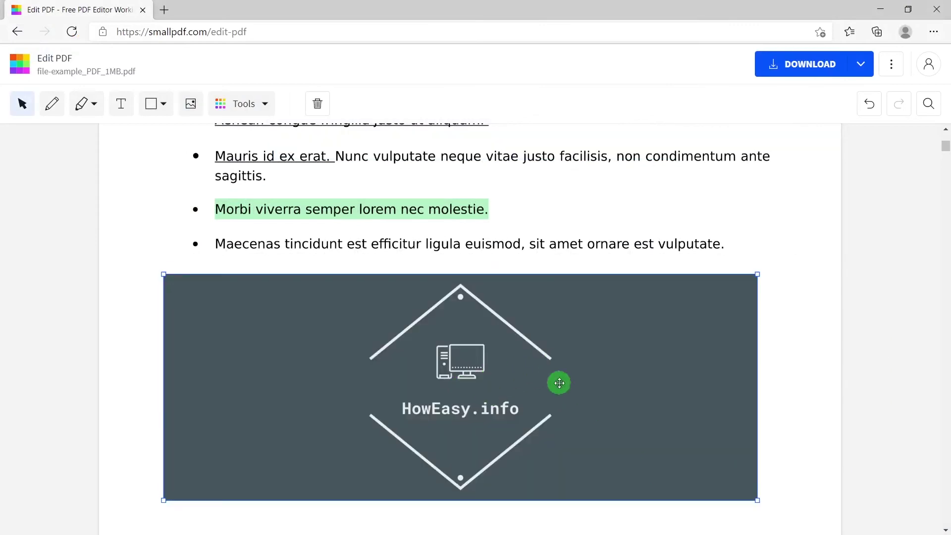
left_click_drag(757, 500, 593, 391)
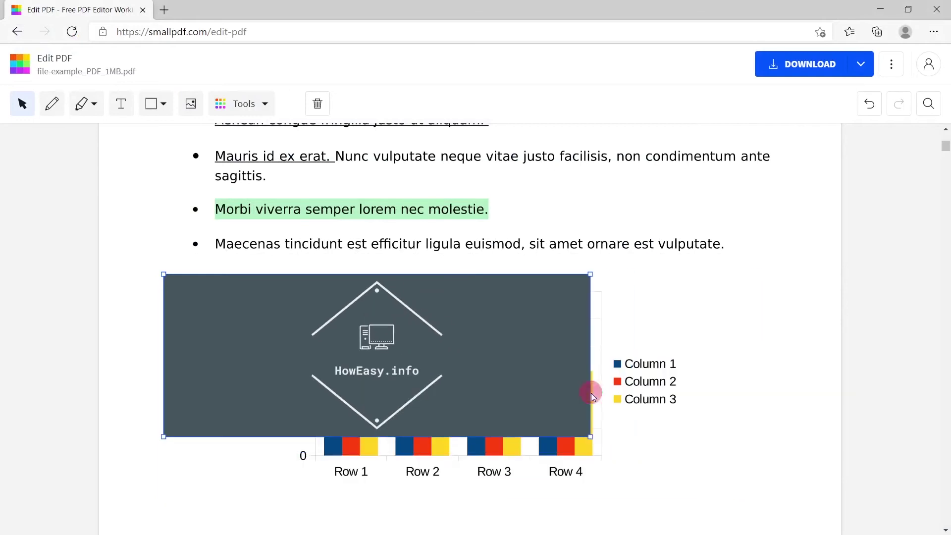
left_click_drag(588, 435, 768, 529)
scroll(664, 404, "up", 10)
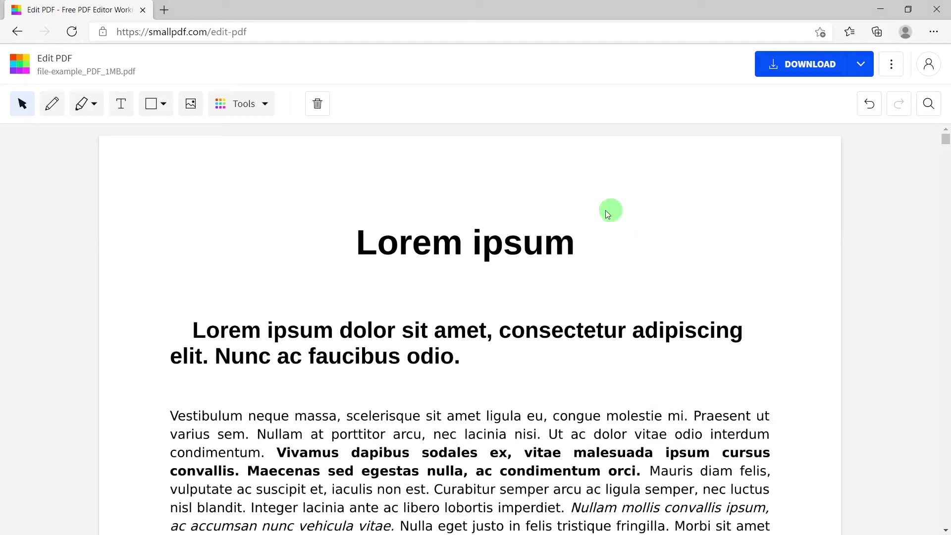
double_click(442, 251)
left_click(393, 249)
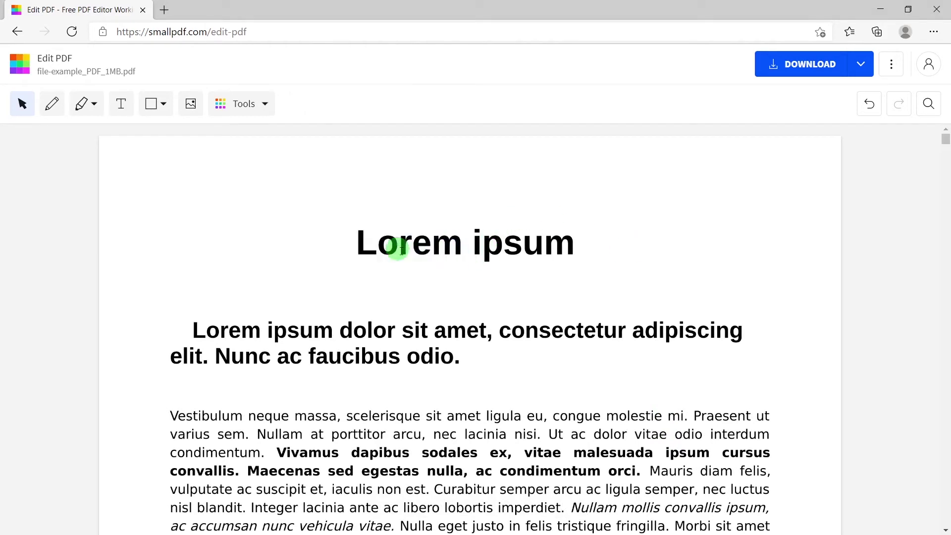
double_click(567, 244)
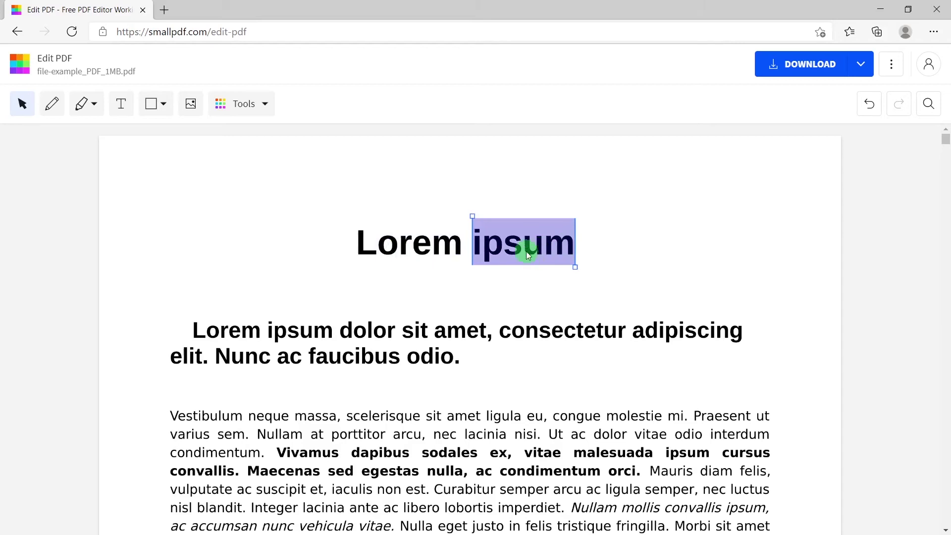
right_click(528, 254)
left_click(505, 245)
left_click(425, 245)
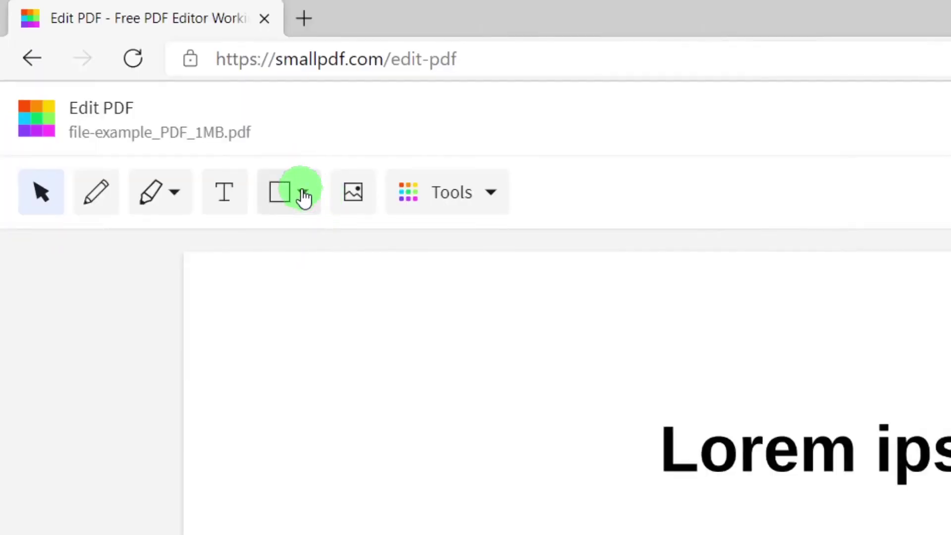
Step: Draw a white-filled, outline-free rectangle over the 'Lorem ipsum' title
left_click(302, 193)
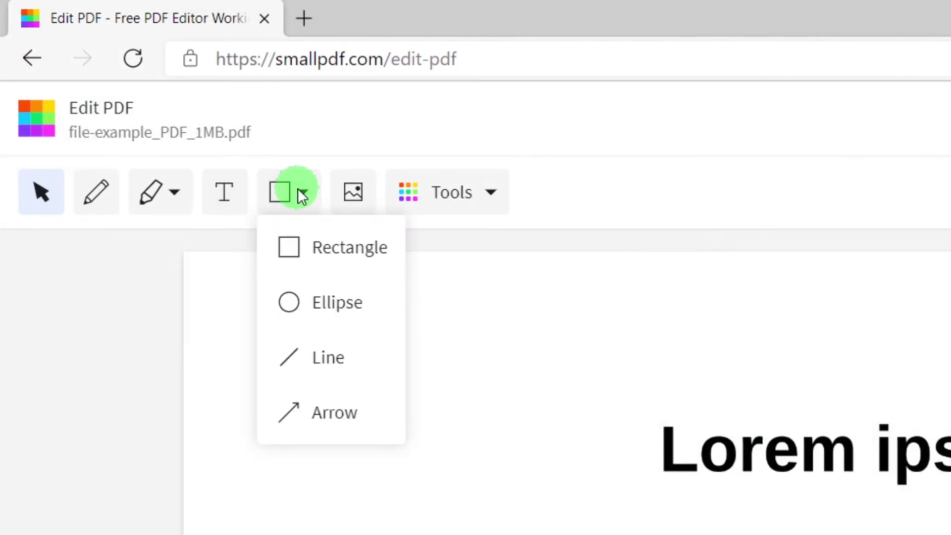
left_click(313, 251)
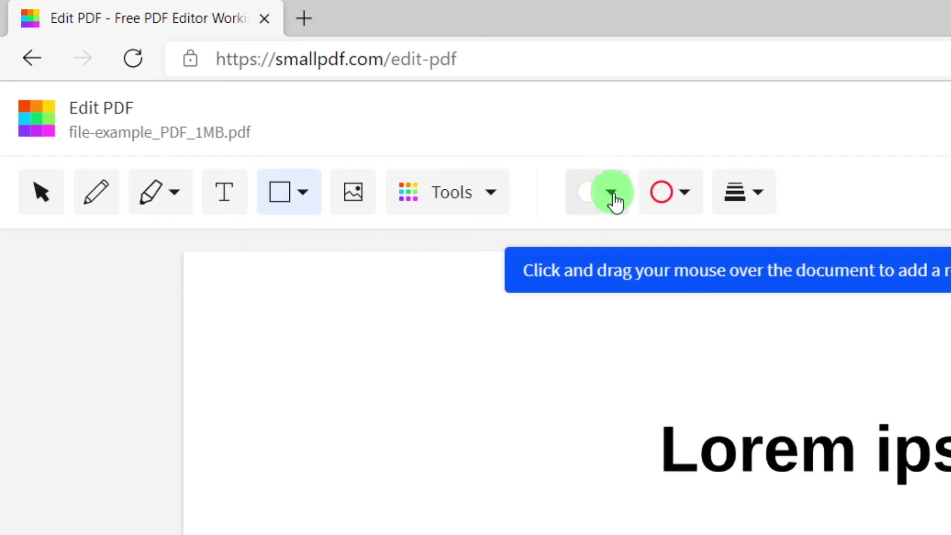
left_click(612, 199)
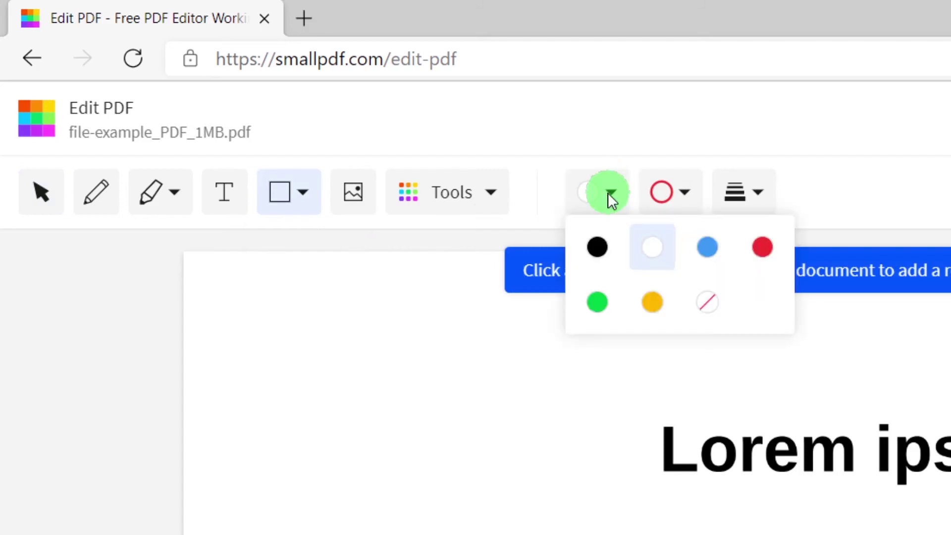
left_click(659, 253)
left_click(671, 198)
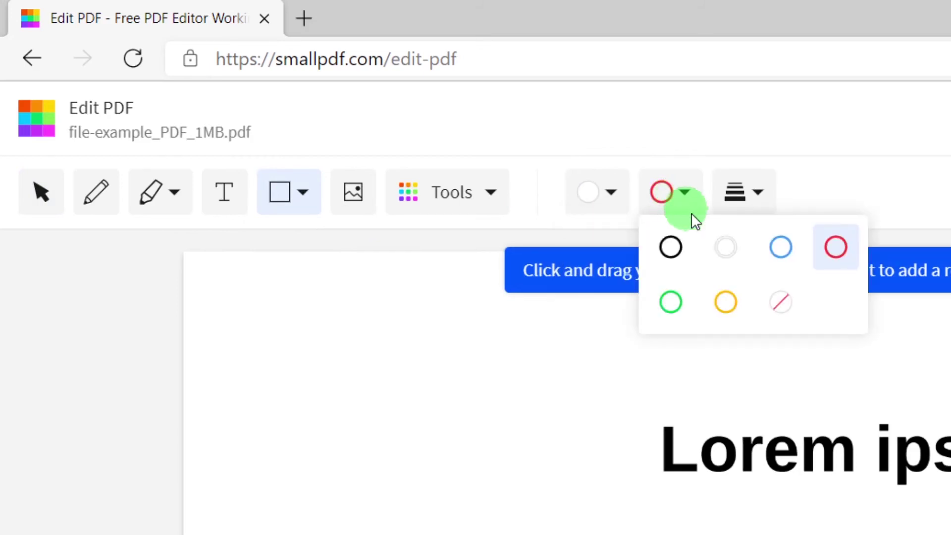
left_click(725, 250)
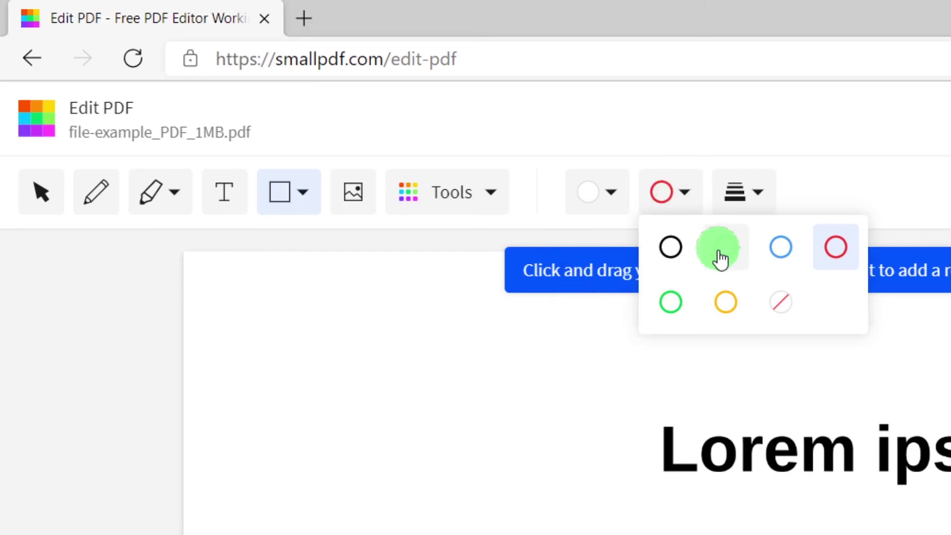
left_click(782, 304)
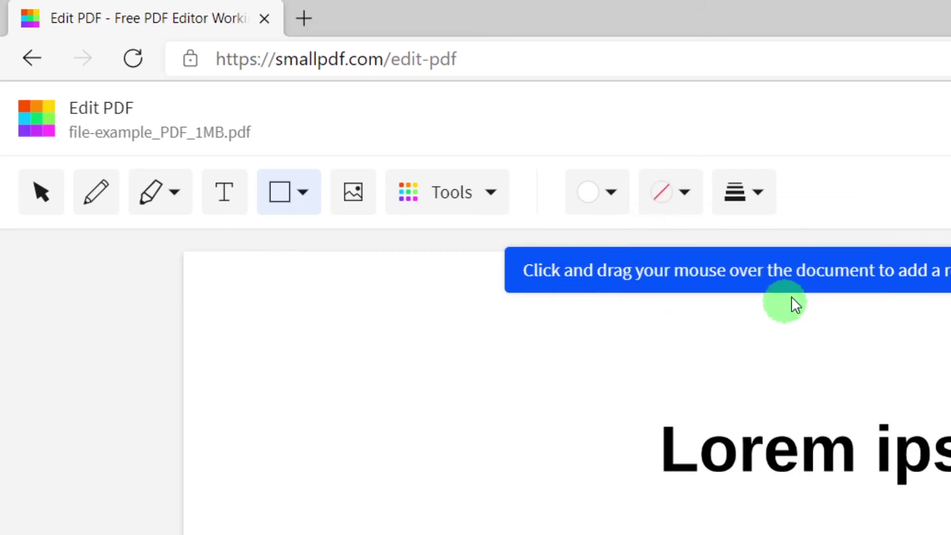
left_click(733, 192)
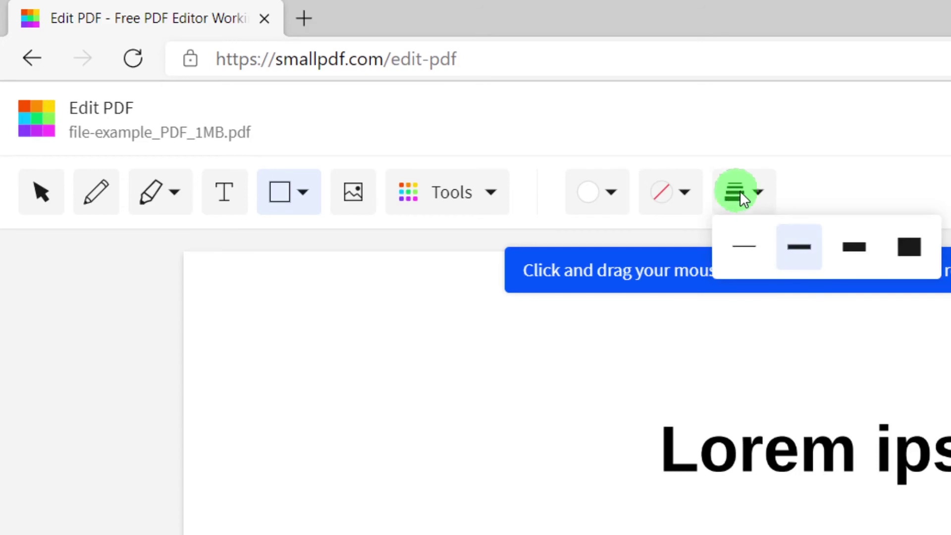
left_click(743, 192)
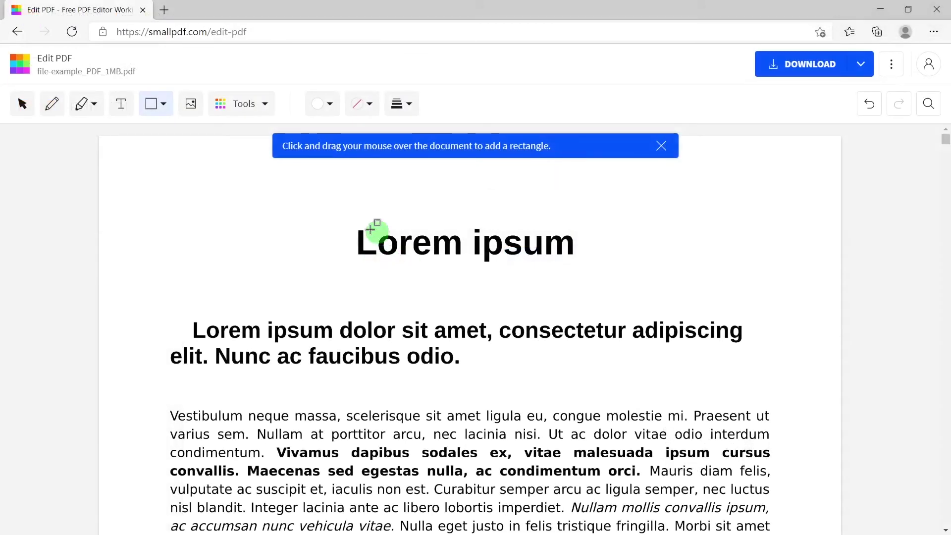
left_click_drag(340, 226, 594, 270)
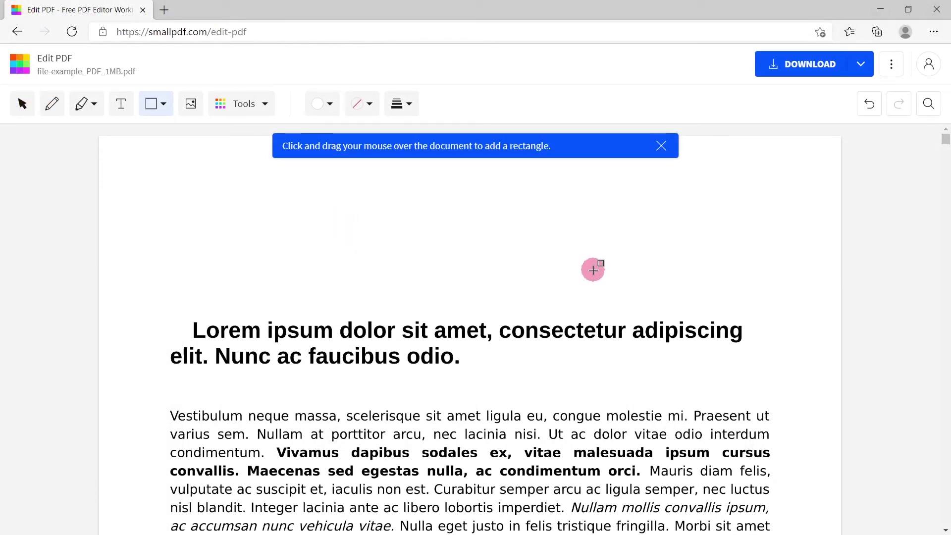
left_click_drag(593, 270, 593, 270)
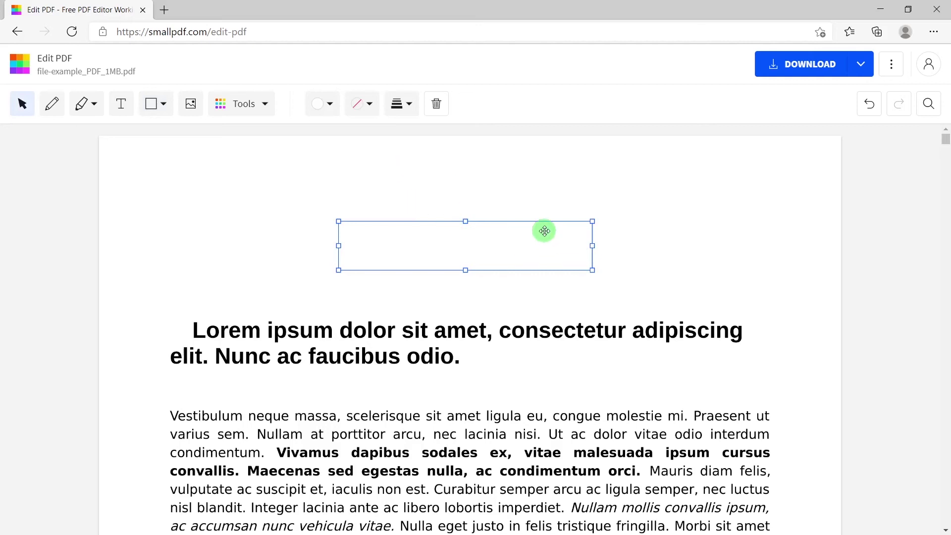
Step: Choose the Text tool with Large text size
left_click(122, 103)
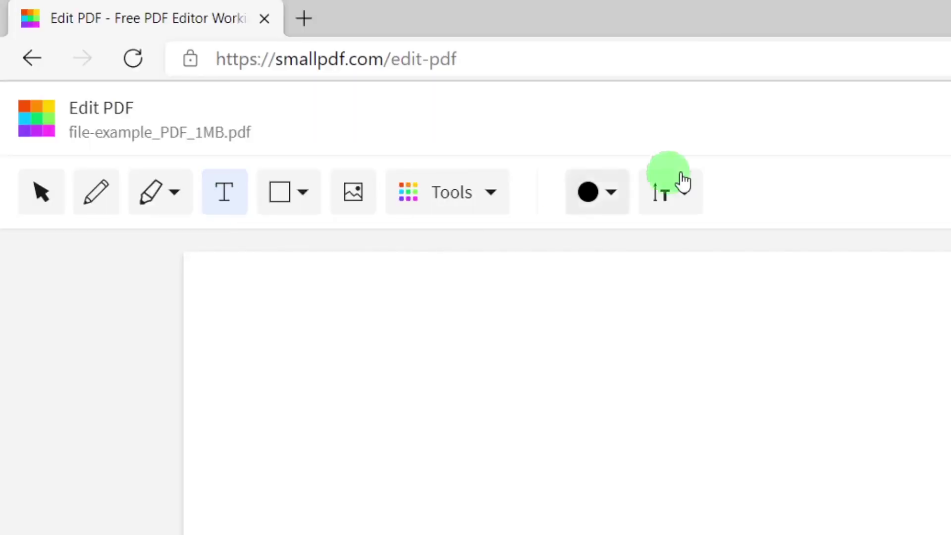
left_click(612, 192)
left_click(612, 191)
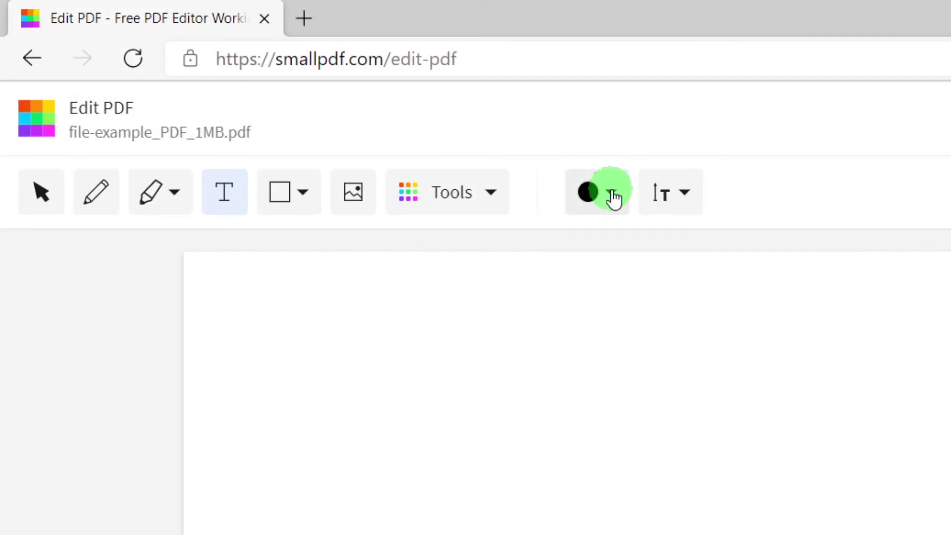
left_click(613, 191)
left_click(613, 192)
left_click(682, 198)
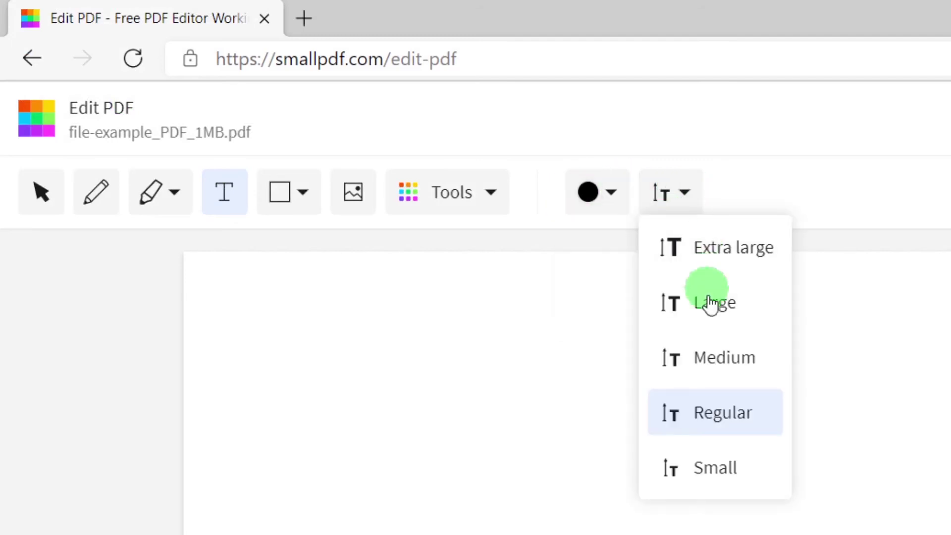
left_click(725, 316)
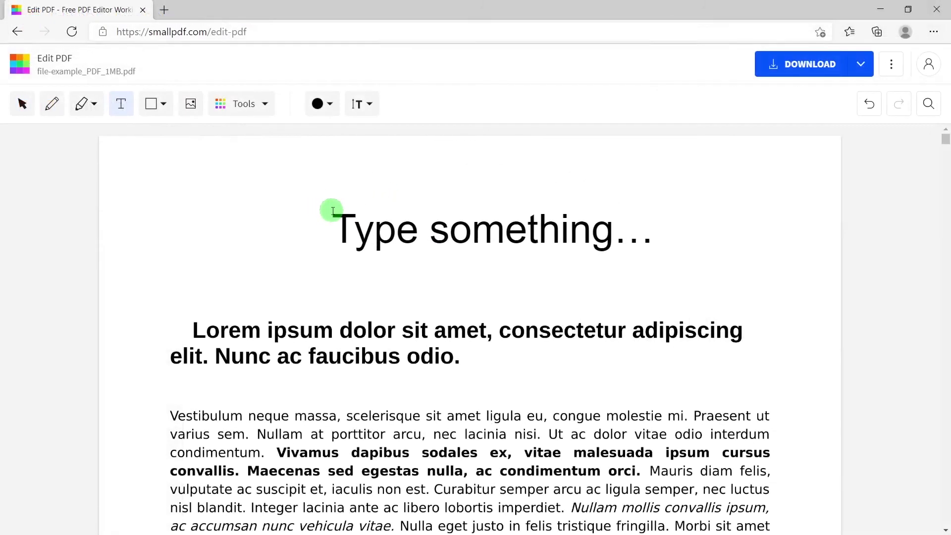
Step: Type 'New title example' where the old title was
left_click(327, 215)
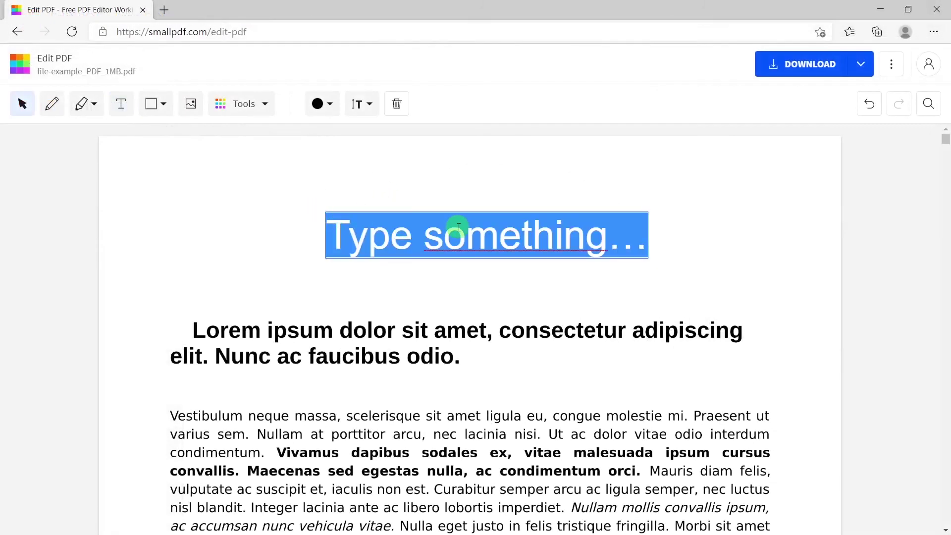
type("New title")
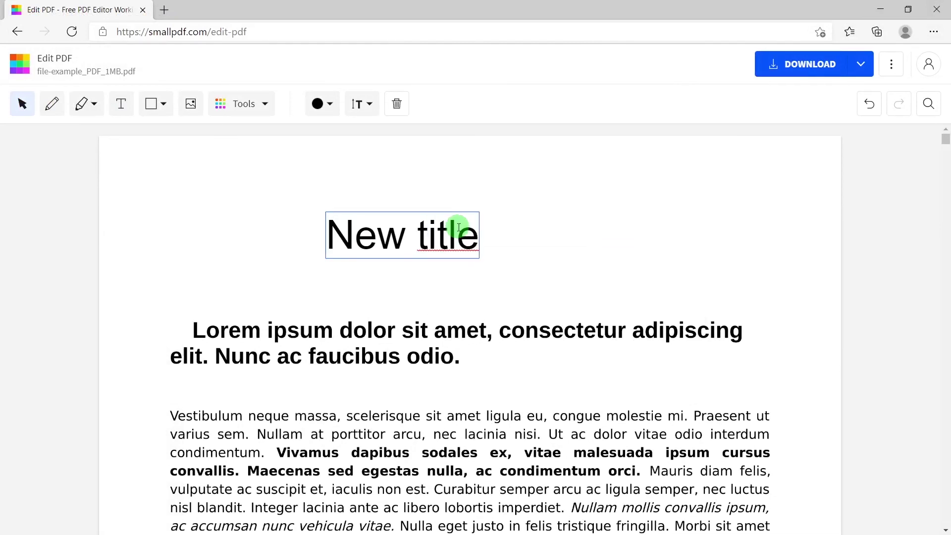
type("e")
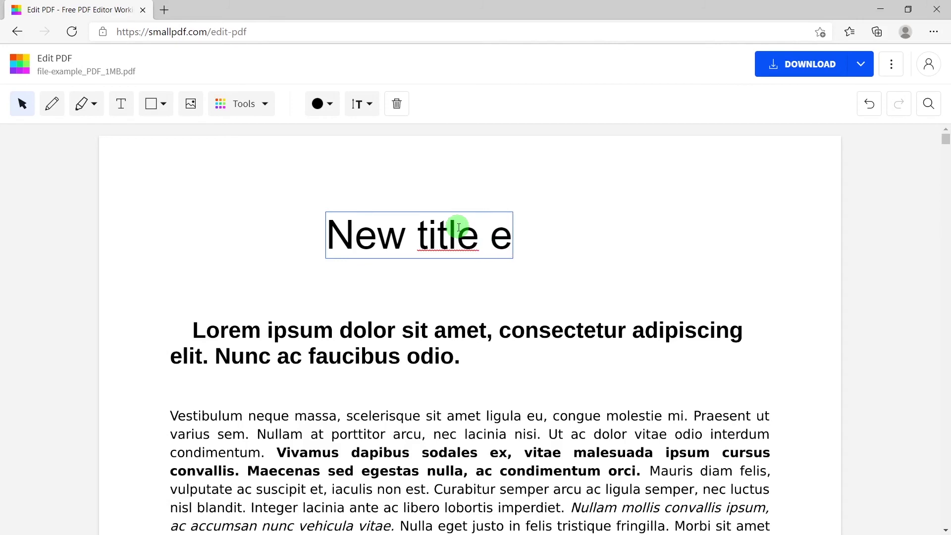
type("xample")
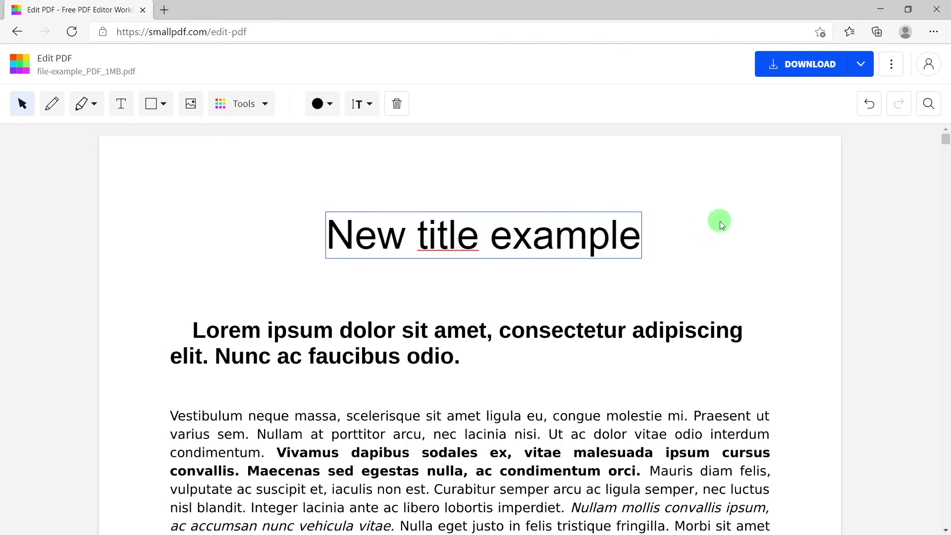
left_click(721, 221)
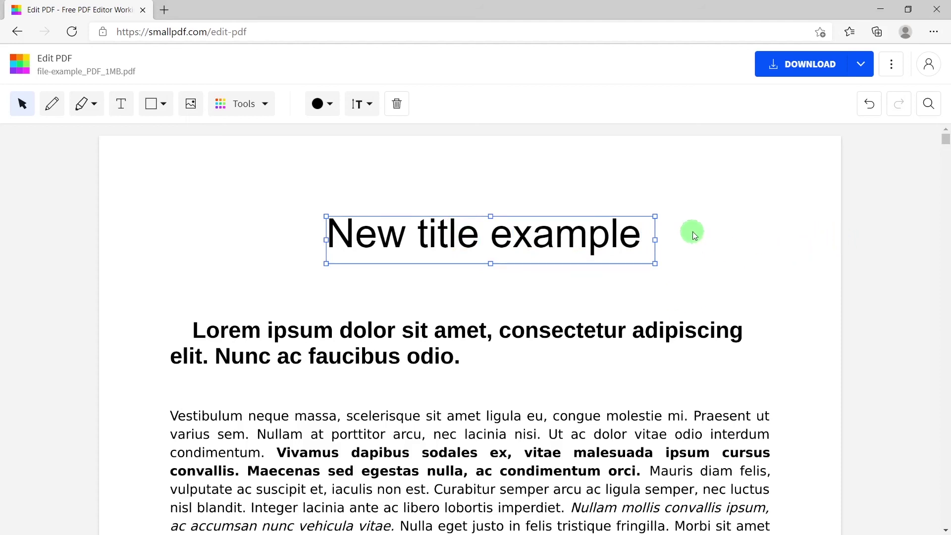
Step: Scroll through the pages to review the edits, then download the PDF
scroll(486, 240, "down", 5)
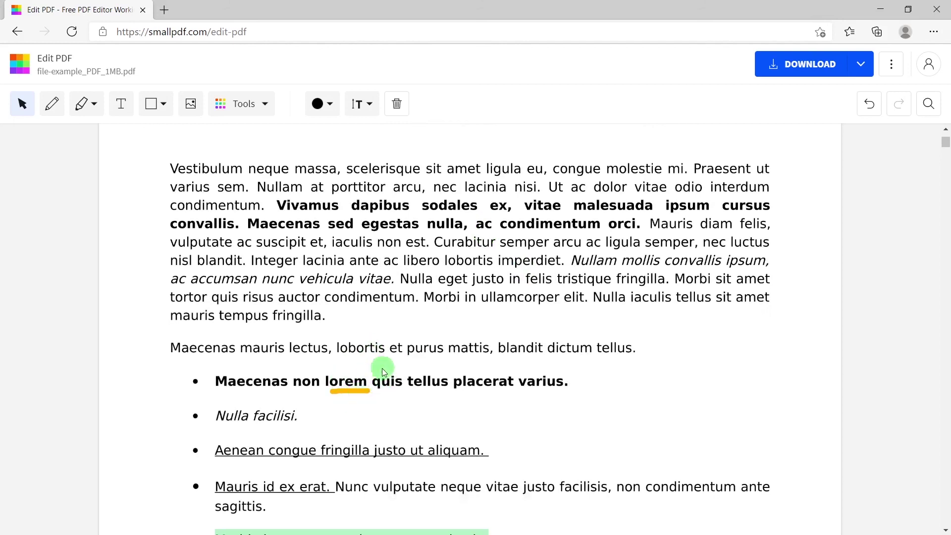
scroll(382, 368, "down", 5)
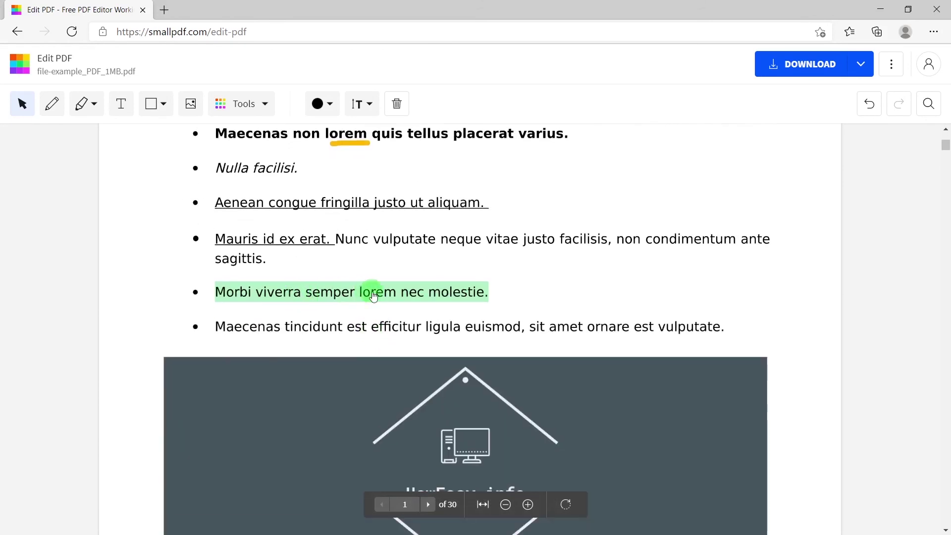
scroll(341, 258, "down", 3)
scroll(251, 196, "up", 2)
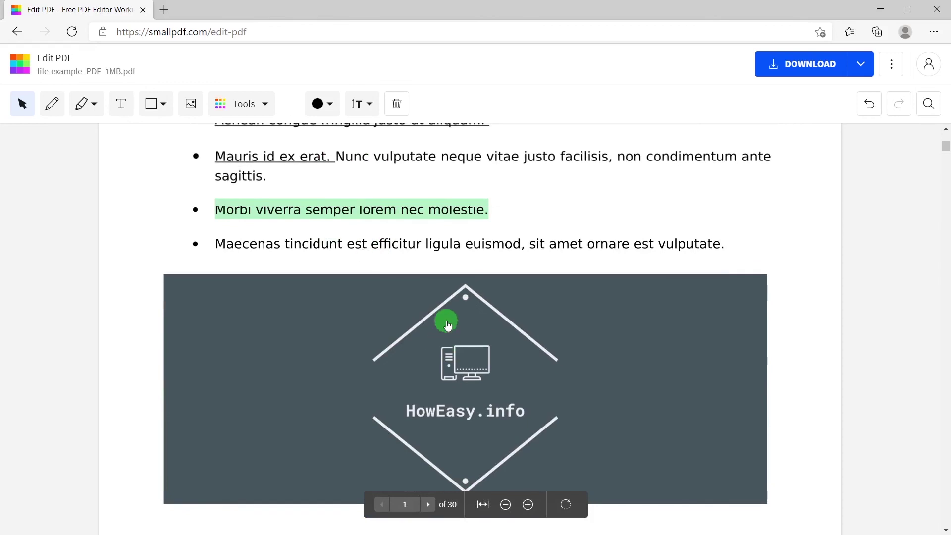
scroll(447, 325, "down", 2)
scroll(465, 279, "down", 3)
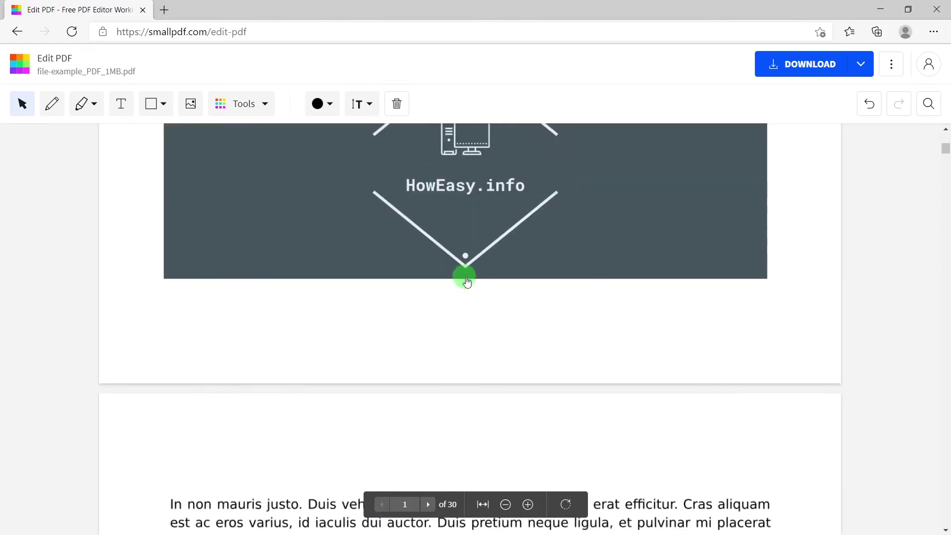
scroll(467, 282, "down", 10)
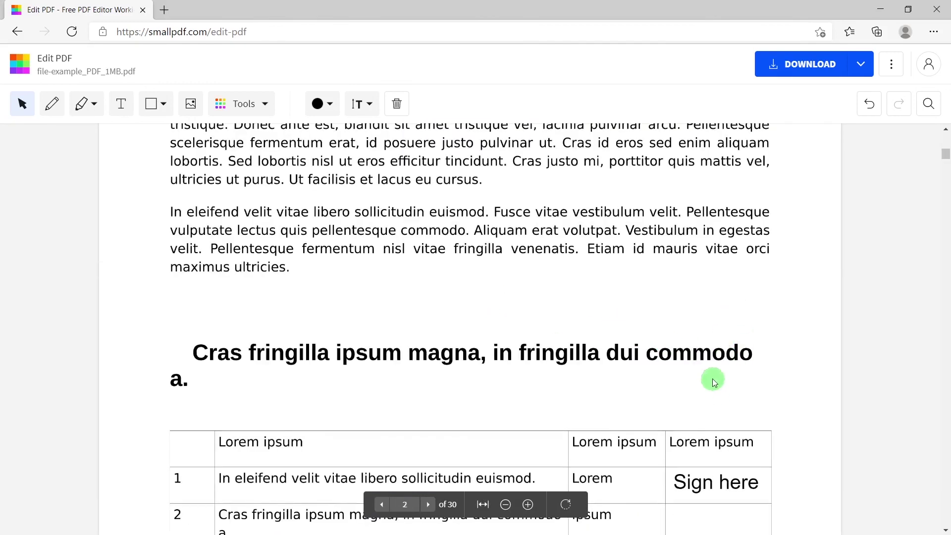
scroll(714, 382, "down", 3)
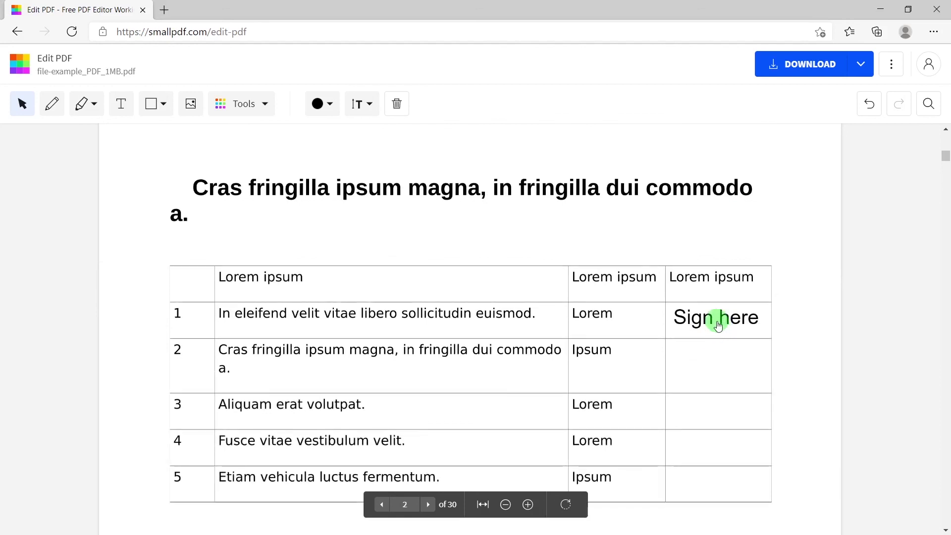
scroll(718, 324, "up", 3)
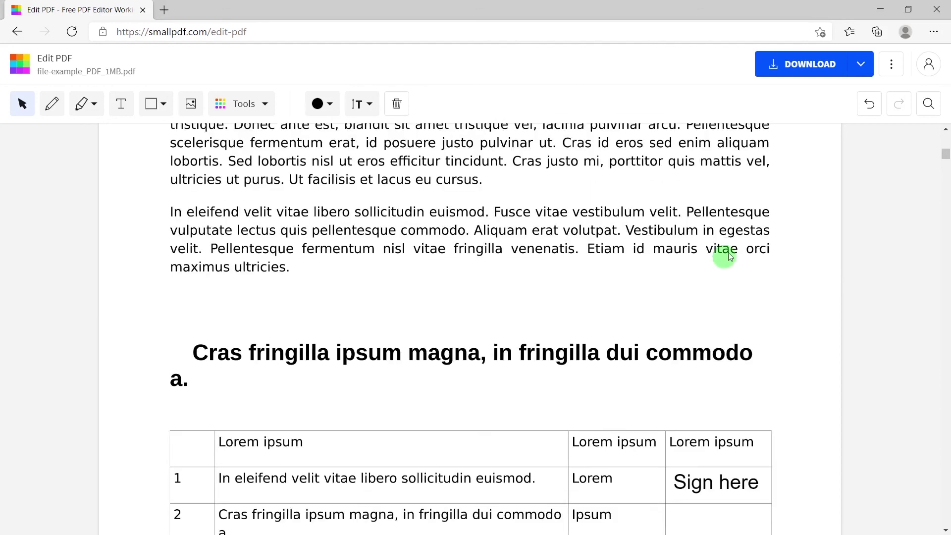
left_click(797, 64)
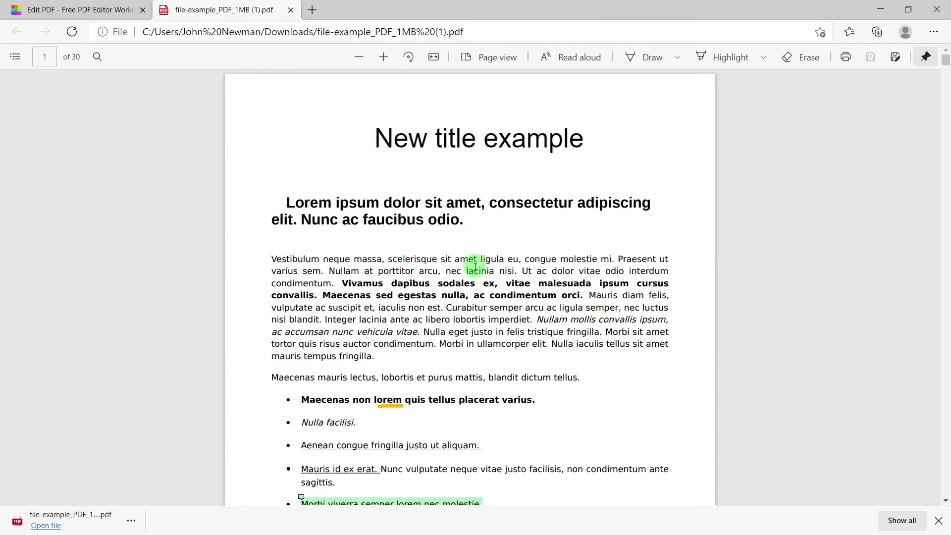
scroll(333, 231, "down", 2)
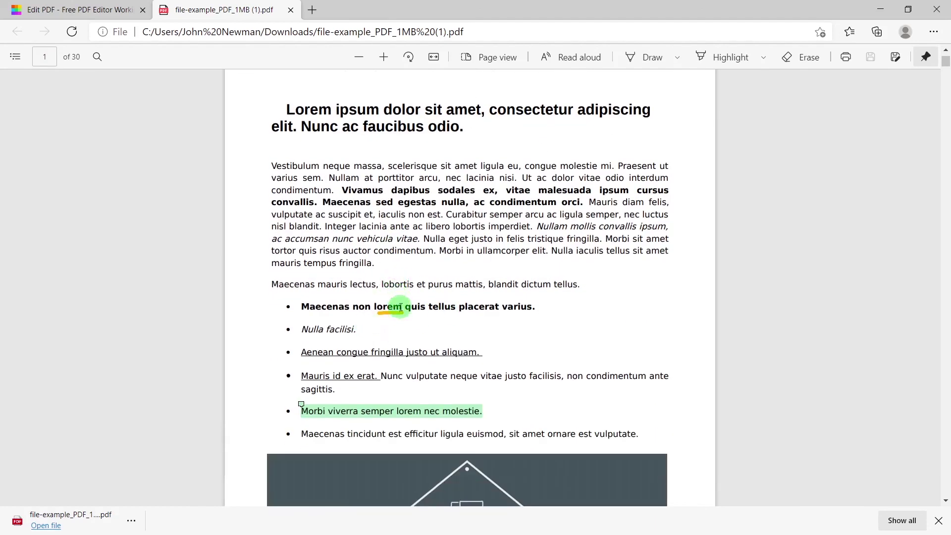
scroll(400, 307, "down", 2)
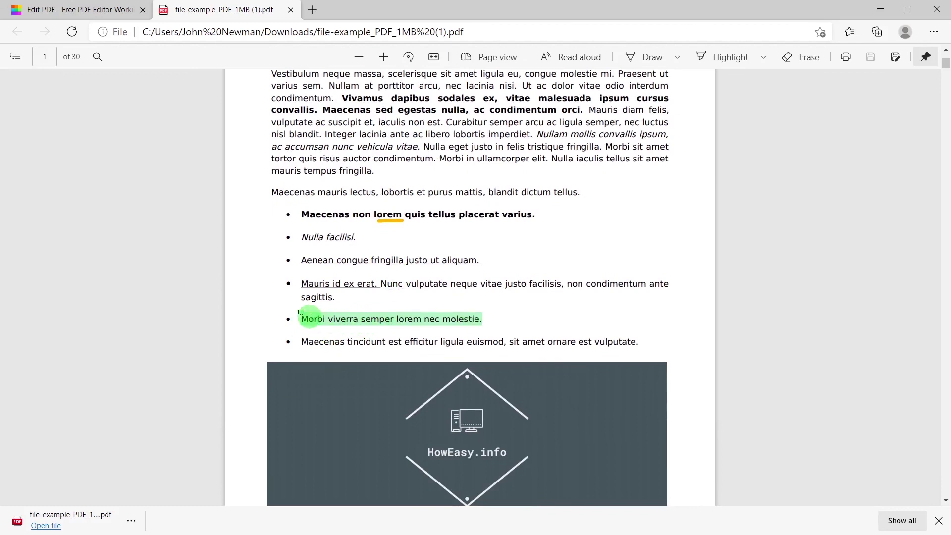
mouse_move(301, 312)
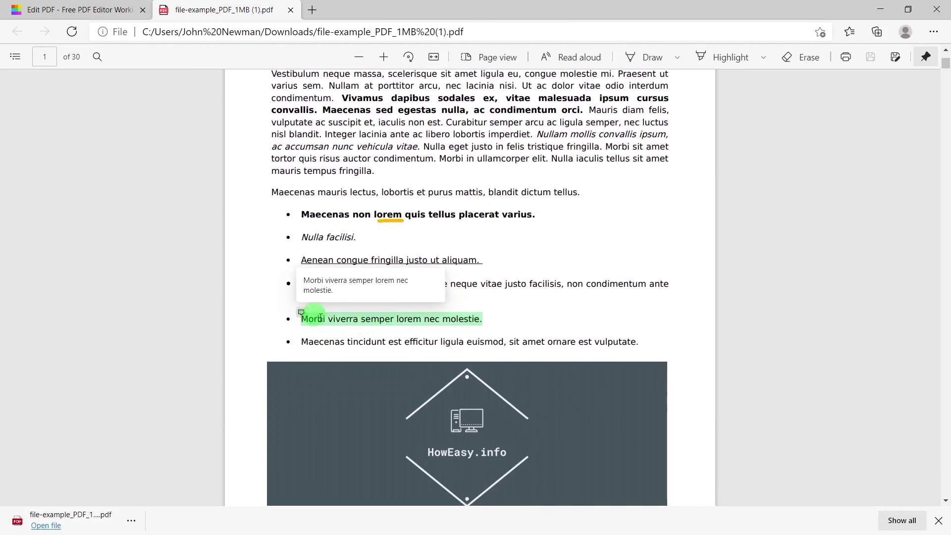
scroll(371, 325, "down", 4)
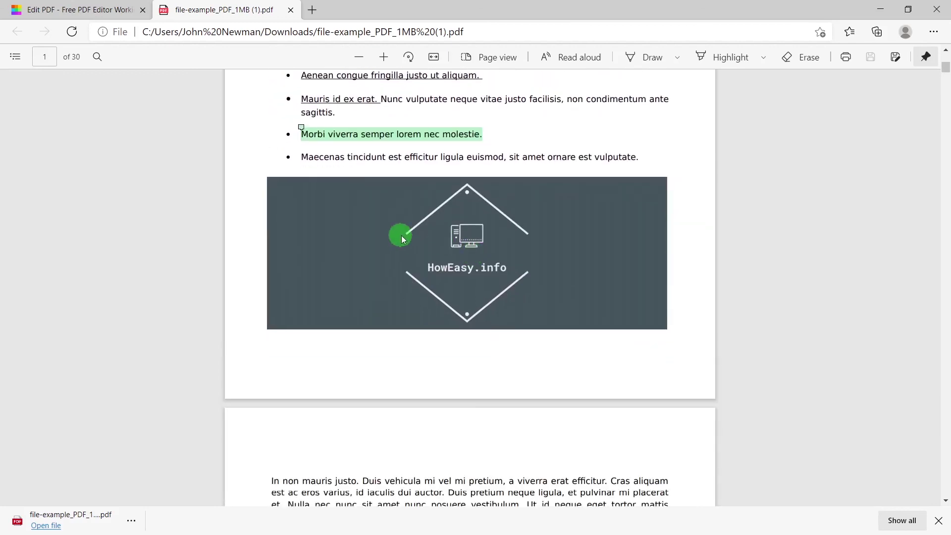
scroll(478, 239, "down", 14)
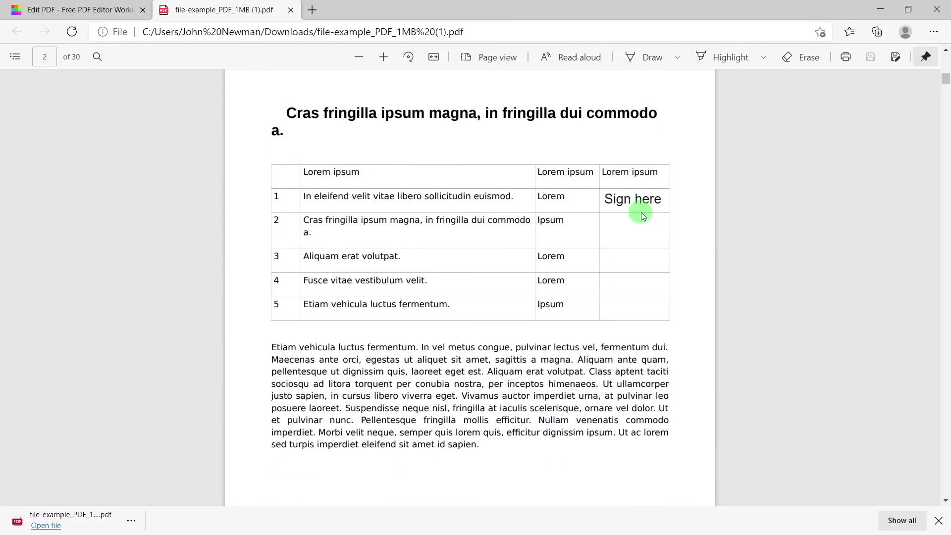